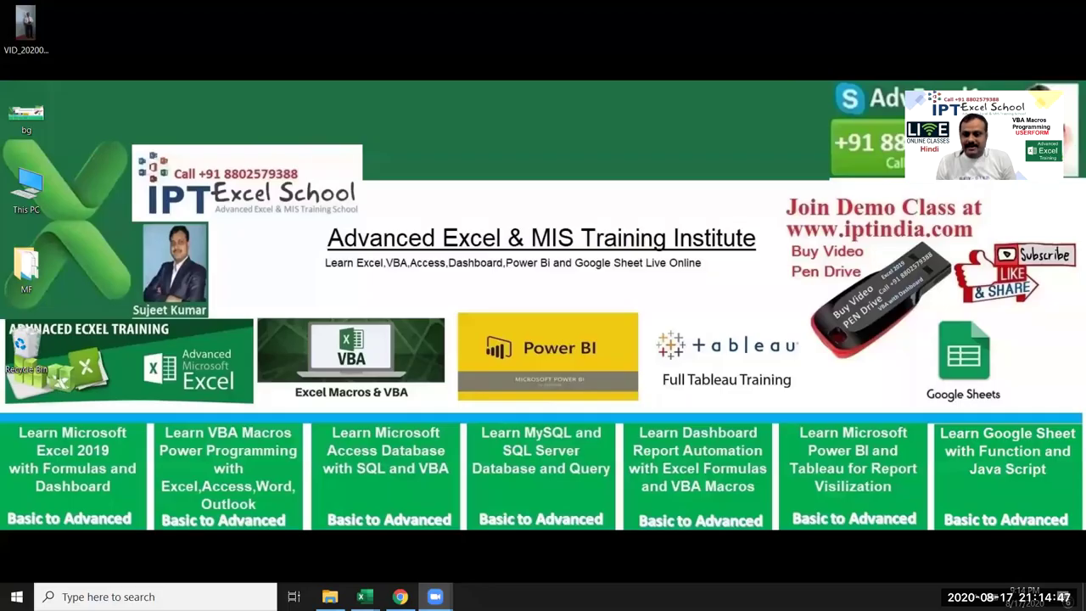
Show the taskbar preview thumbnails of the four open Excel windows.
{"action": "mouse_move", "coordinate": [365, 596]}
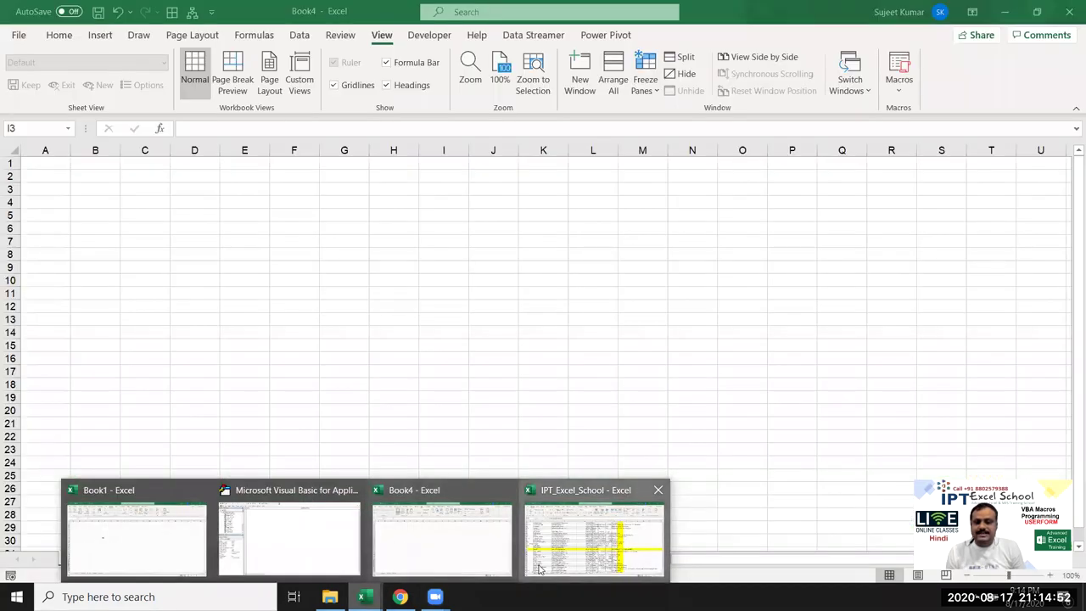
Close the IPT_Excel_School workbook and select cell H8 in Book4.
{"action": "left_click", "coordinate": [593, 535]}
{"action": "left_click", "coordinate": [1069, 10]}
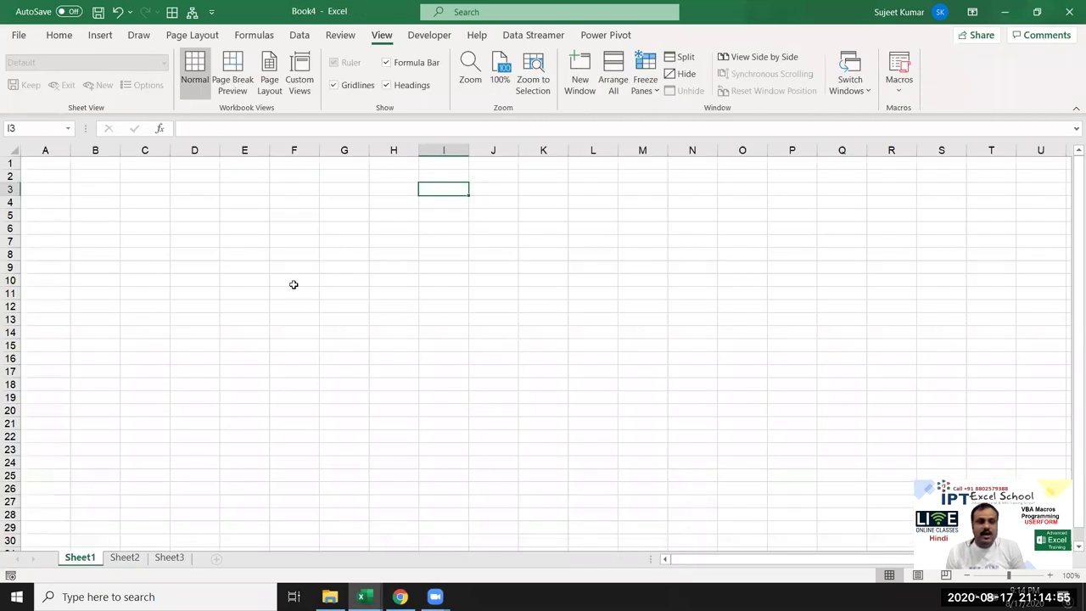
{"action": "left_click", "coordinate": [246, 255]}
{"action": "left_click", "coordinate": [60, 34]}
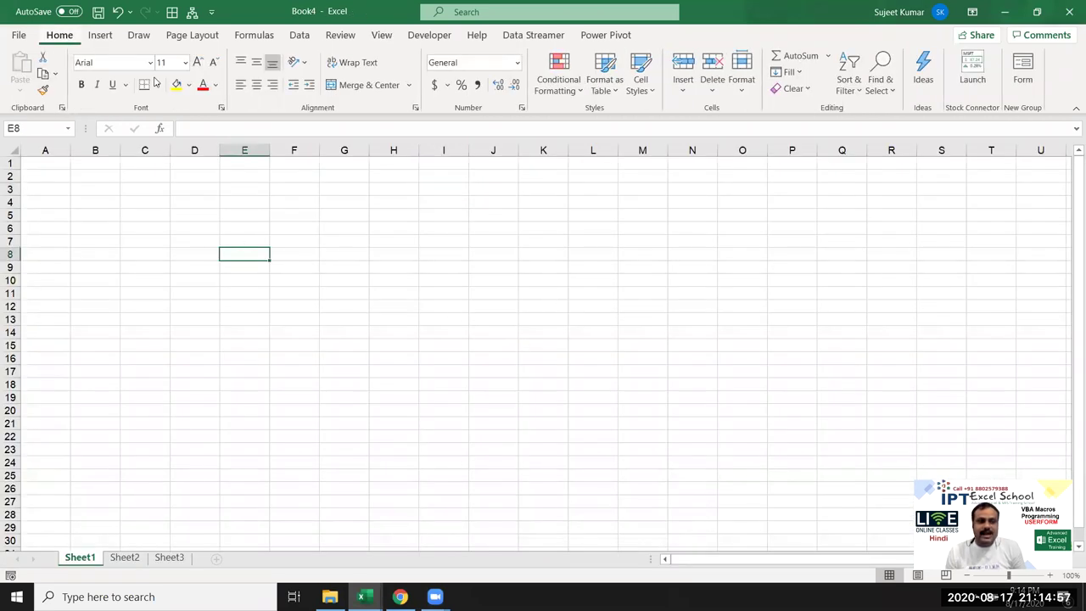
{"action": "left_click", "coordinate": [391, 249]}
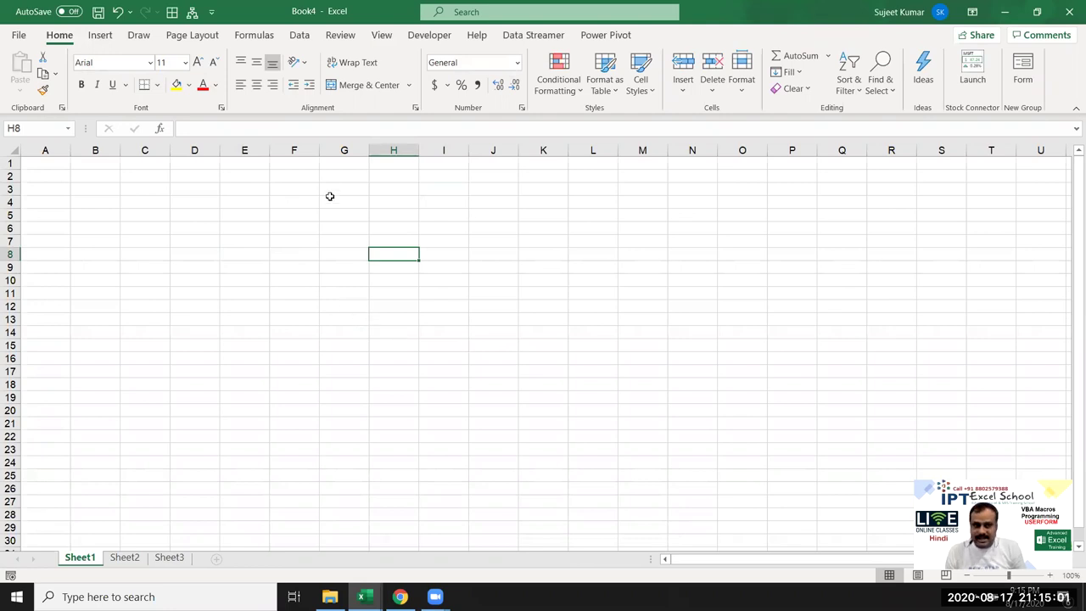
Browse the Number, Alignment, Font, Border and Fill tabs of Format Cells, close it unchanged, and select A2.
{"action": "left_click", "coordinate": [416, 108]}
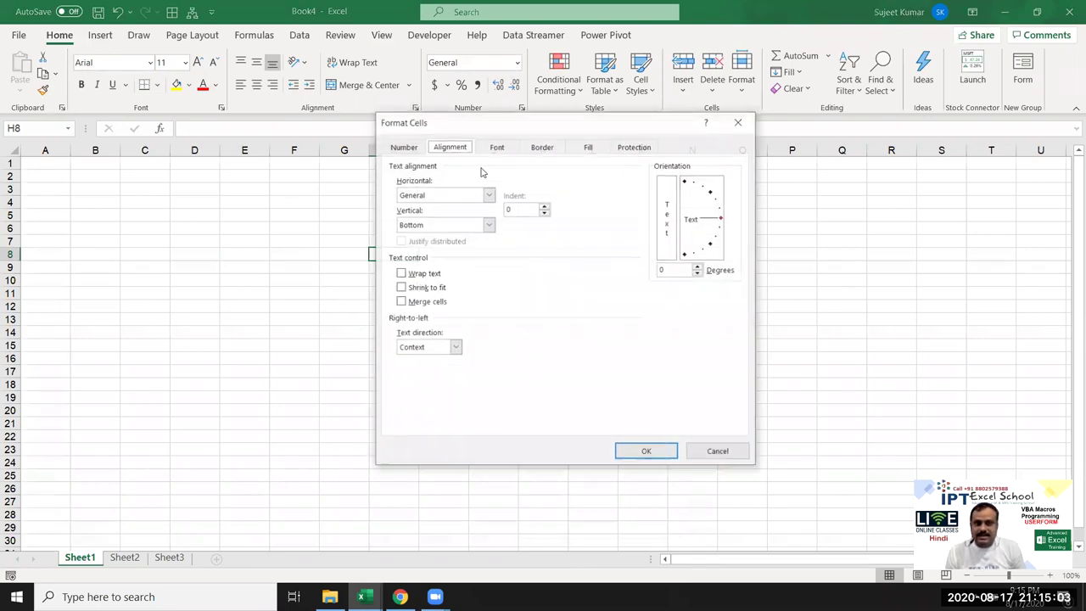
{"action": "left_click_drag", "start_coordinate": [502, 129], "coordinate": [341, 128]}
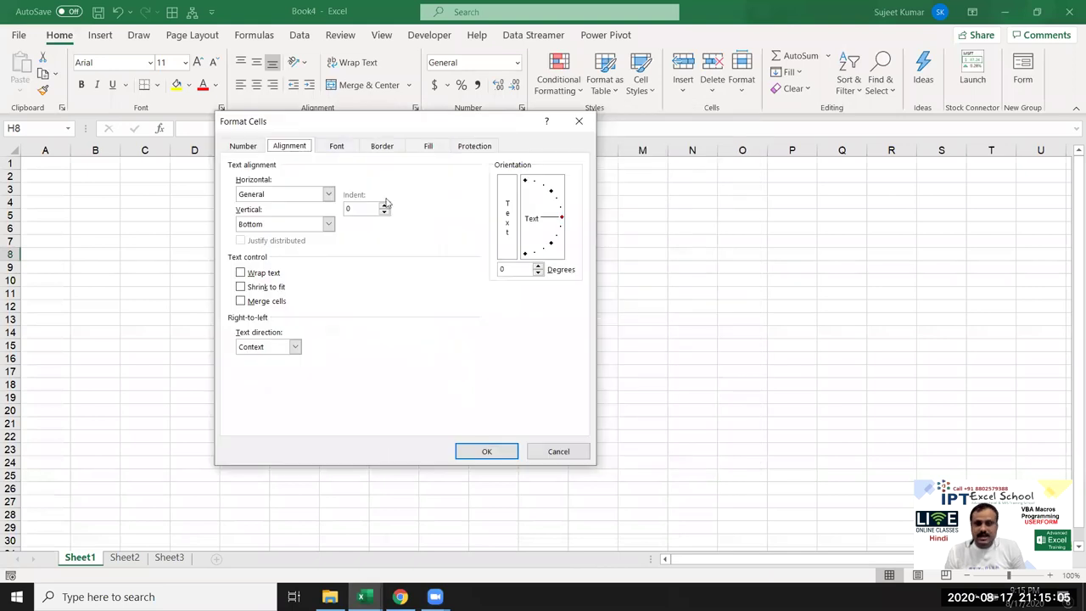
{"action": "left_click_drag", "start_coordinate": [413, 122], "coordinate": [409, 136]}
{"action": "left_click", "coordinate": [234, 160]}
{"action": "left_click", "coordinate": [286, 161]}
{"action": "left_click", "coordinate": [333, 160]}
{"action": "left_click", "coordinate": [377, 159]}
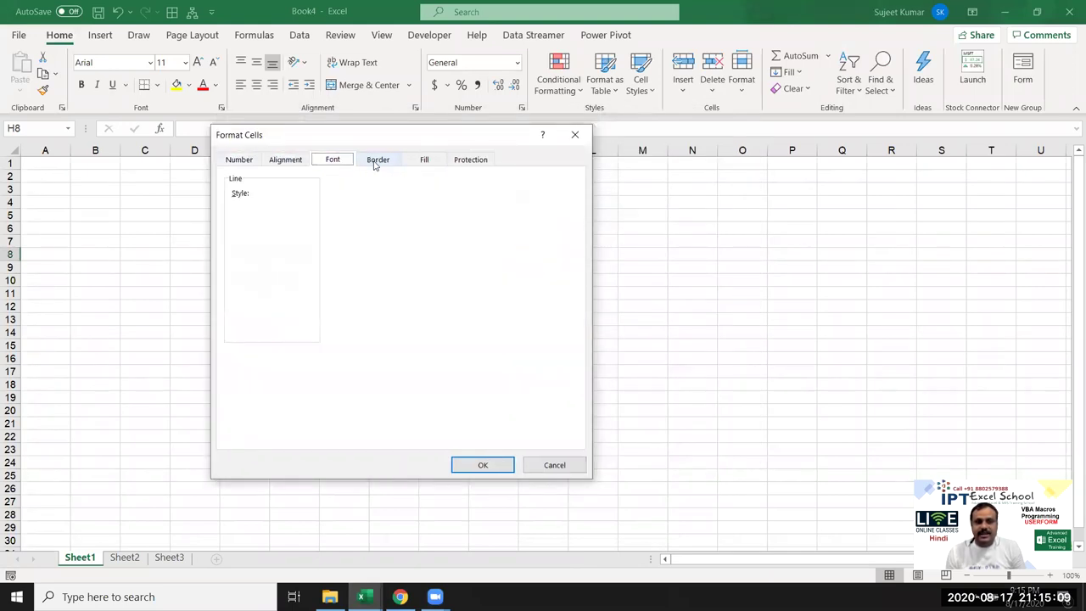
{"action": "left_click", "coordinate": [425, 162]}
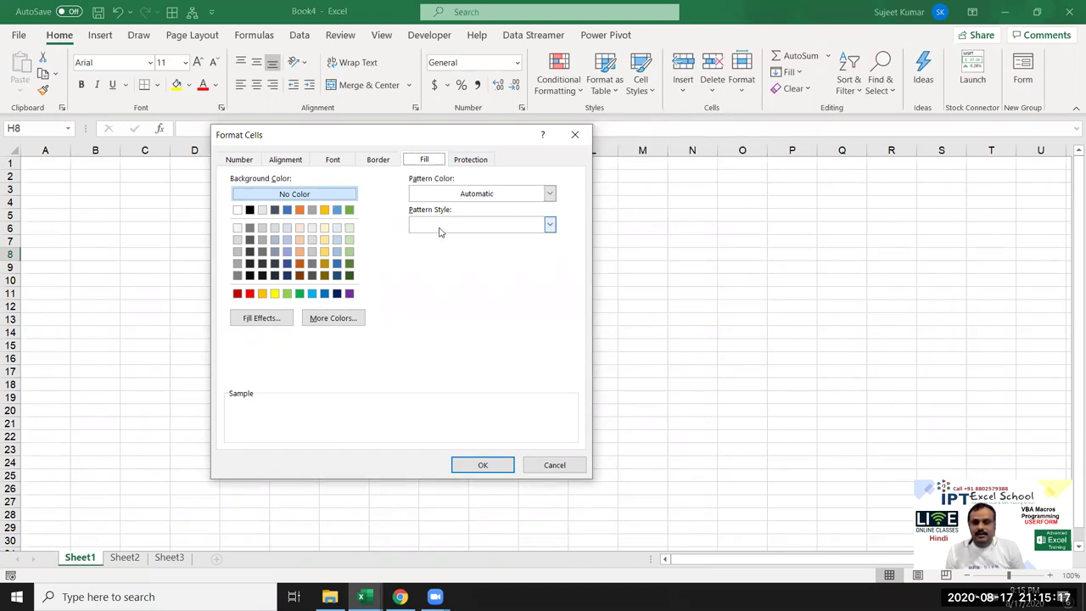
{"action": "left_click", "coordinate": [373, 163]}
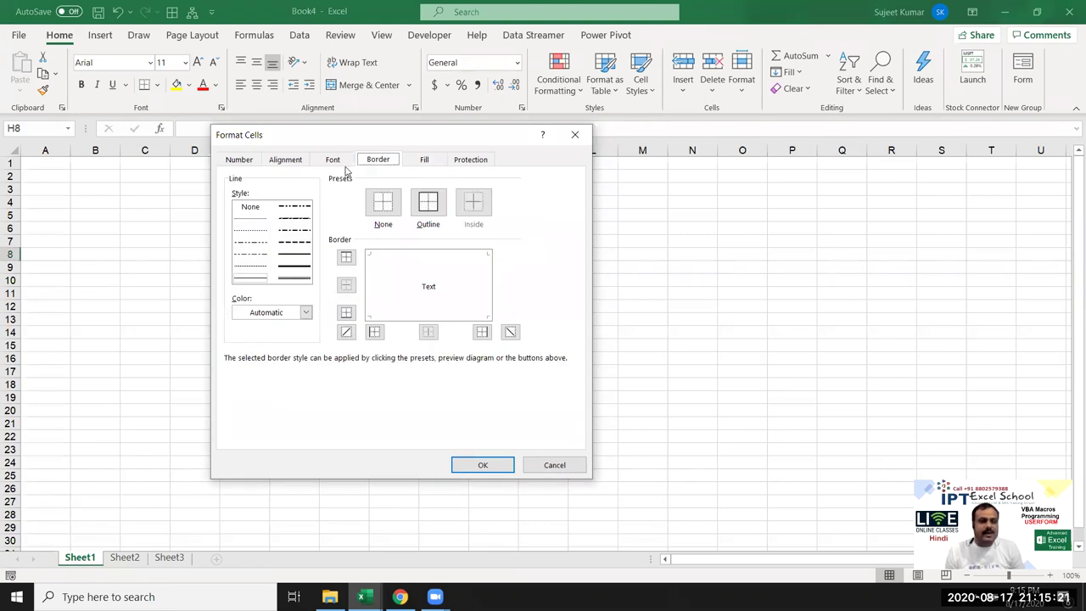
{"action": "left_click", "coordinate": [335, 162]}
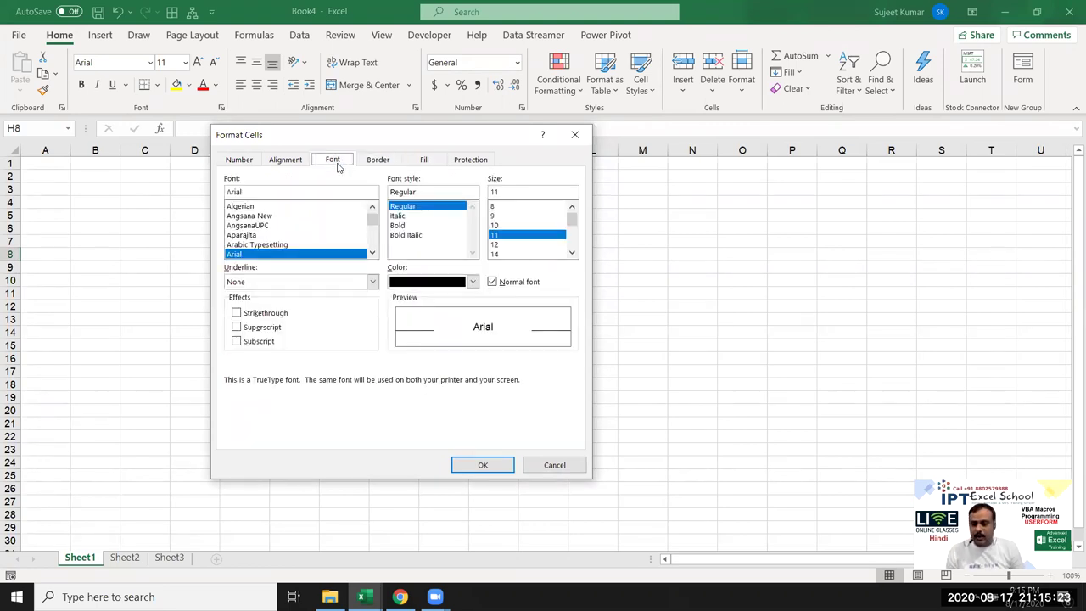
{"action": "left_click", "coordinate": [574, 134]}
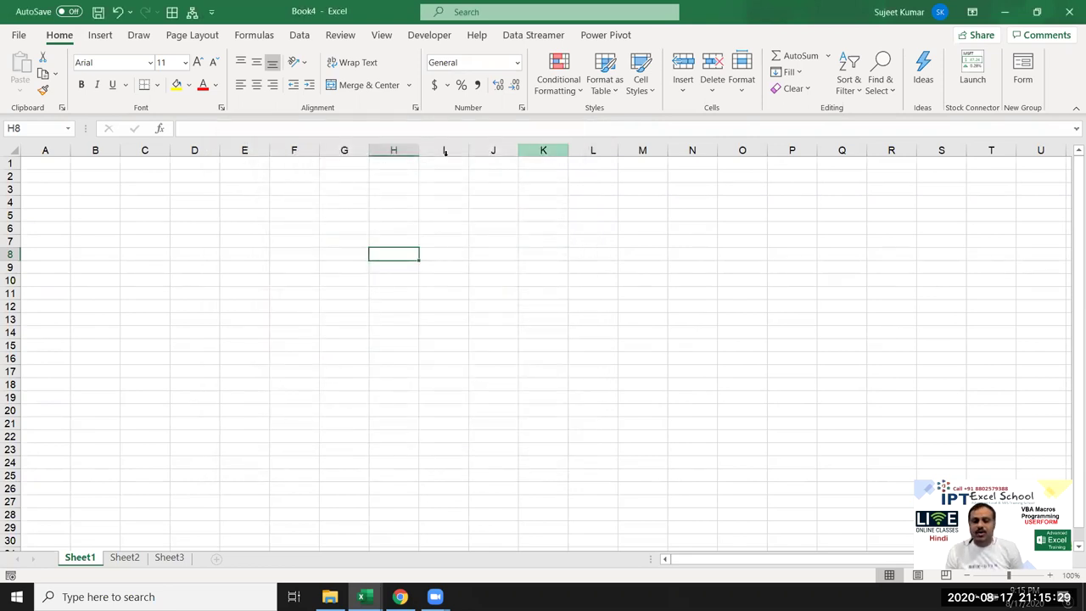
{"action": "left_click", "coordinate": [49, 174]}
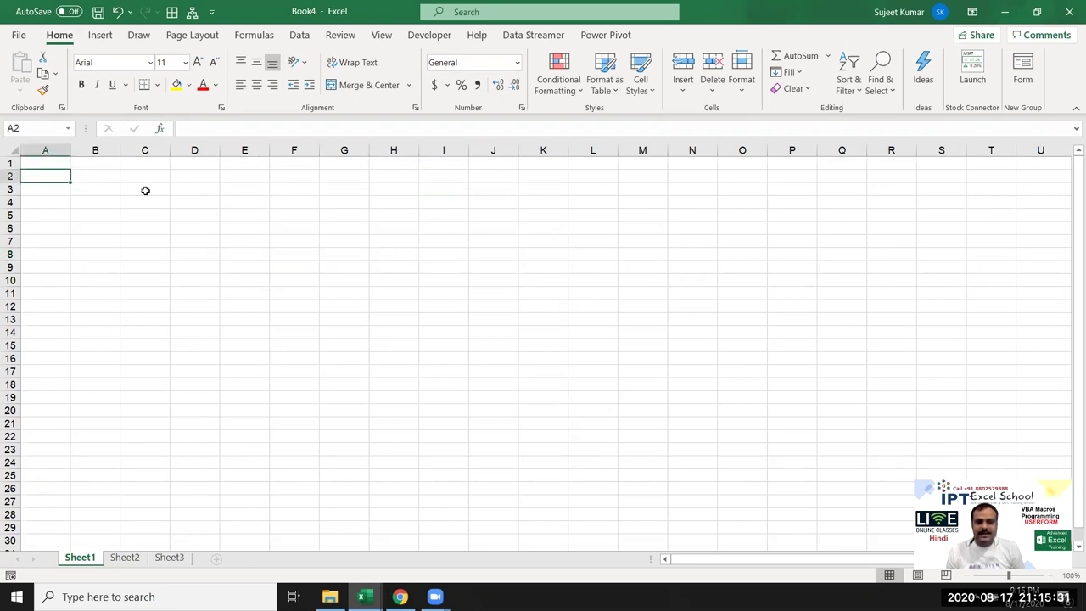
Open the Visual Basic editor from the Developer tab and insert a blank UserForm1.
{"action": "left_click", "coordinate": [429, 34]}
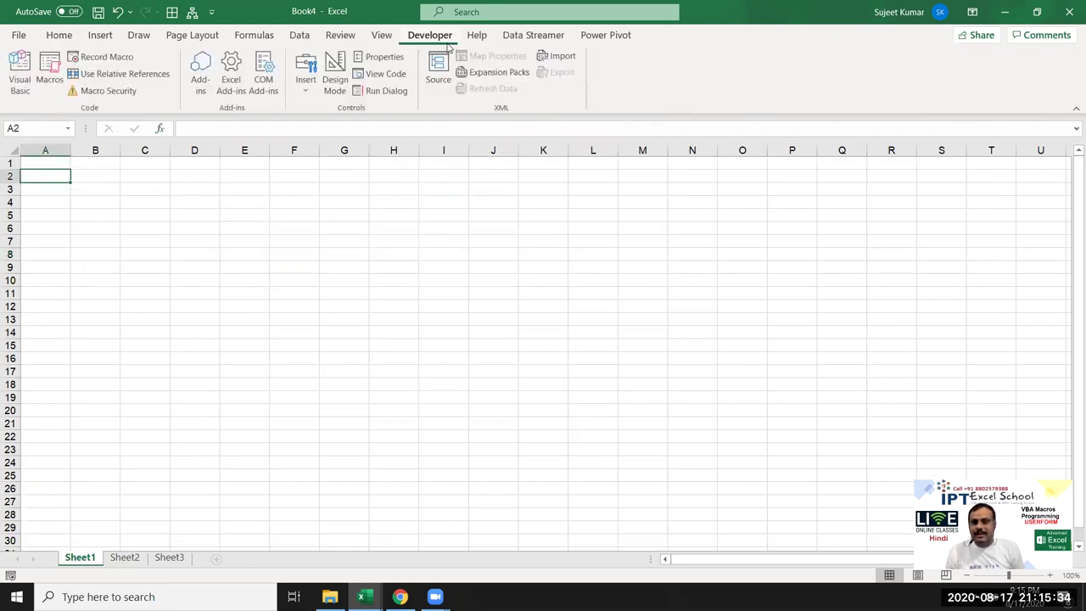
{"action": "left_click", "coordinate": [19, 84]}
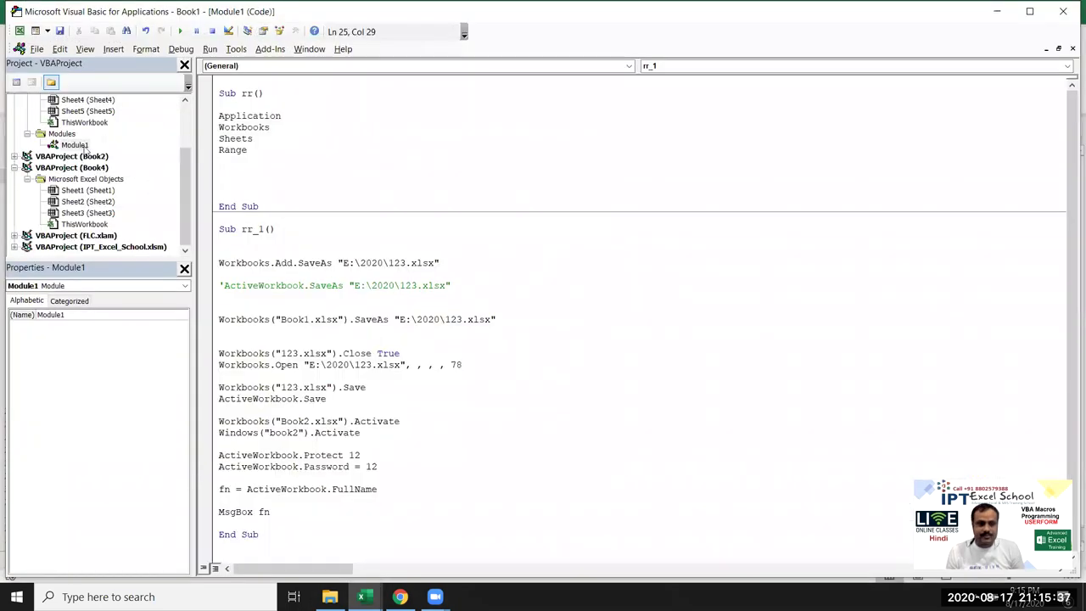
{"action": "left_click", "coordinate": [113, 48]}
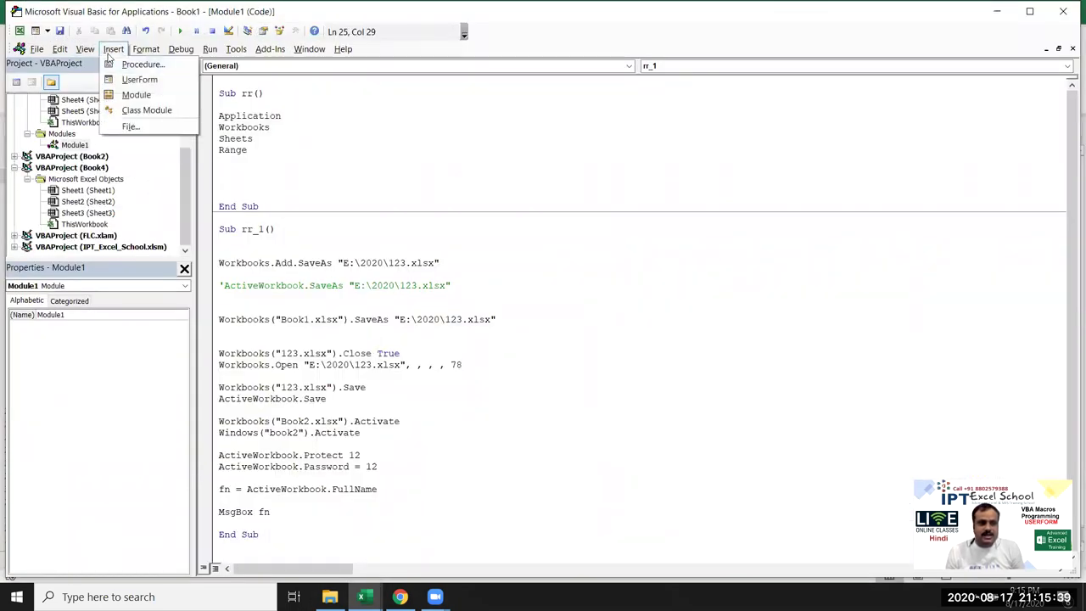
{"action": "left_click", "coordinate": [127, 80]}
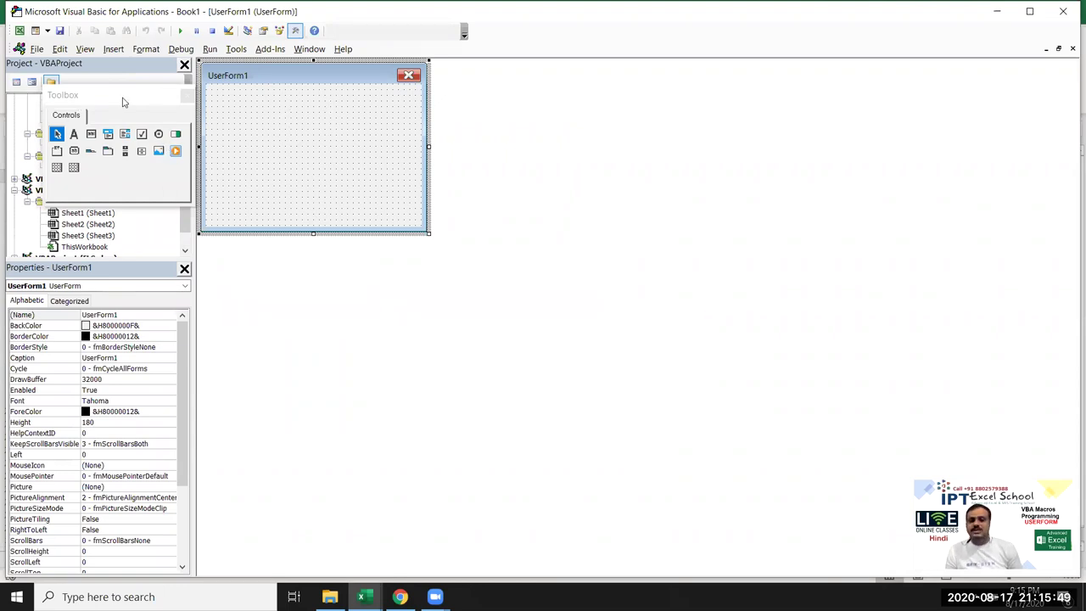
Resize UserForm1 to be wider and shorter.
{"action": "left_click", "coordinate": [295, 34]}
{"action": "left_click", "coordinate": [295, 34]}
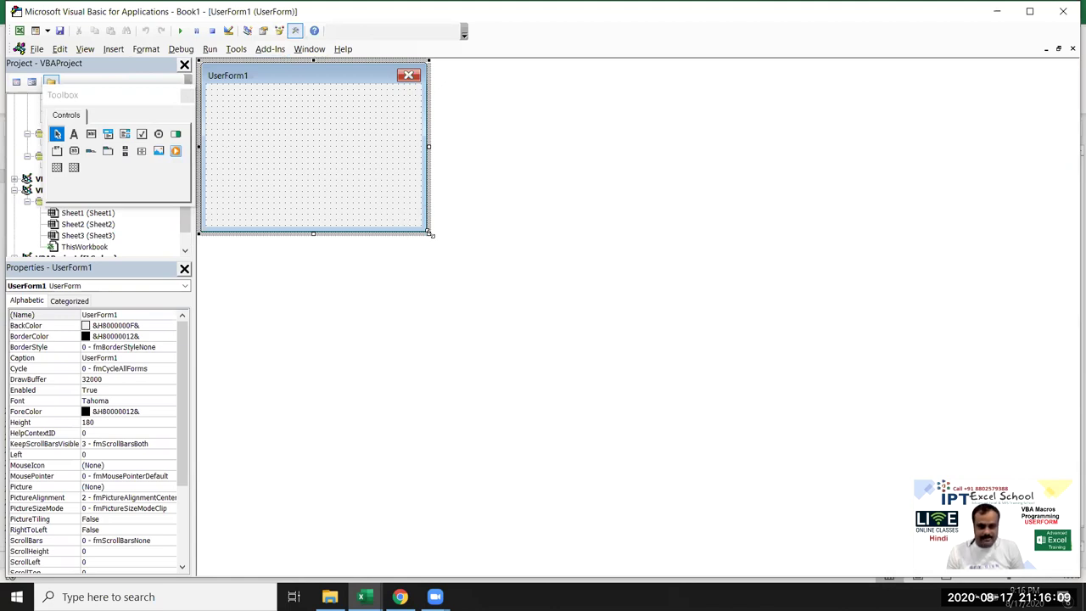
{"action": "left_click_drag", "start_coordinate": [429, 233], "coordinate": [522, 195]}
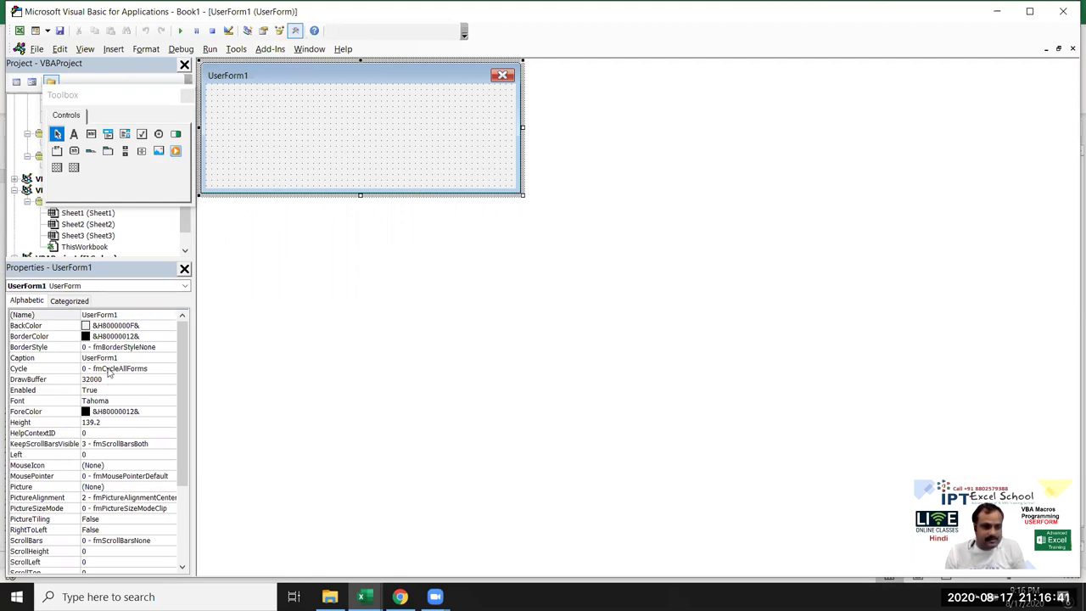
Set the form's Caption property to 'Log in'.
{"action": "left_click", "coordinate": [118, 359]}
{"action": "left_click", "coordinate": [69, 357]}
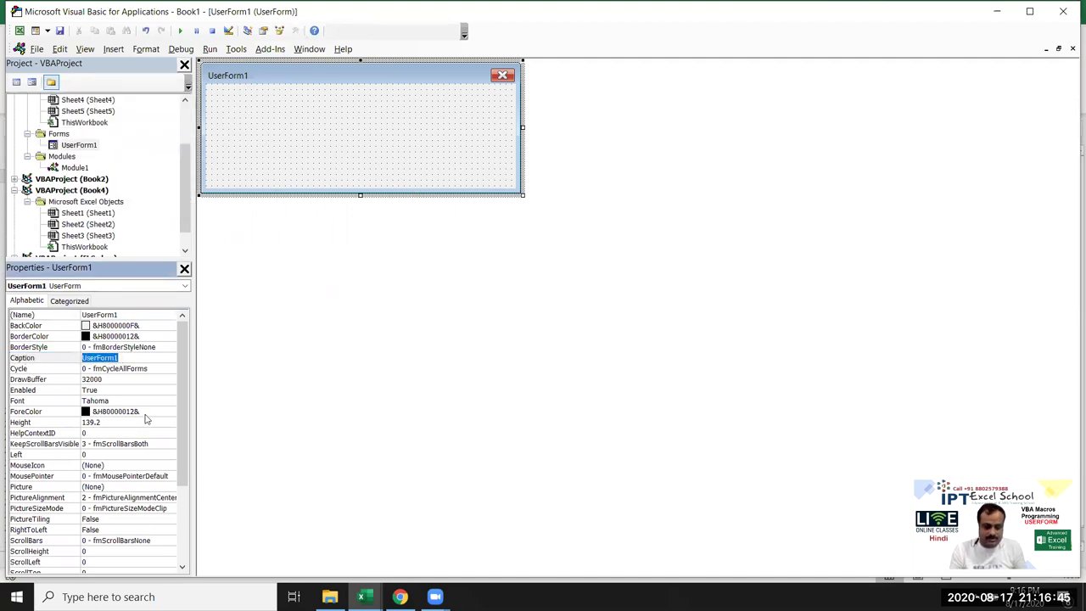
{"action": "type", "text": "Log in"}
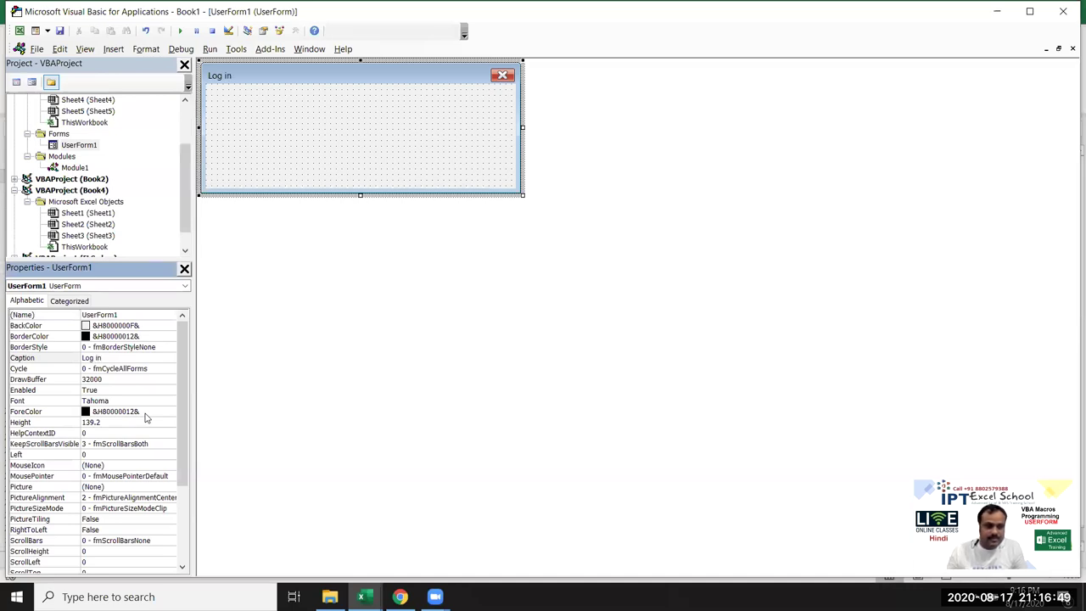
{"action": "key", "text": "Tab"}
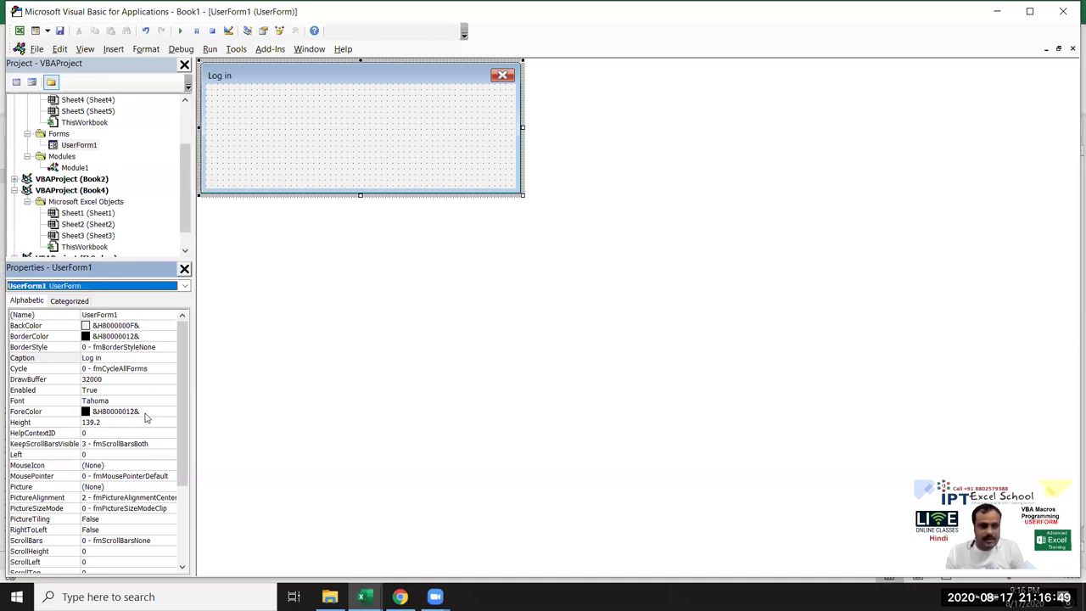
{"action": "left_click", "coordinate": [359, 151]}
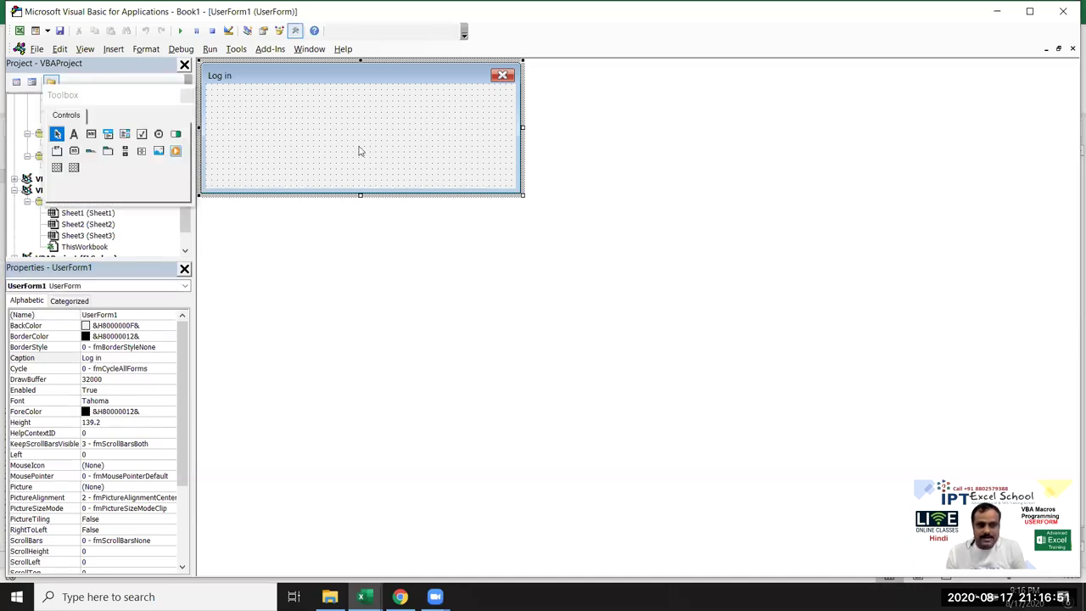
{"action": "left_click", "coordinate": [181, 34]}
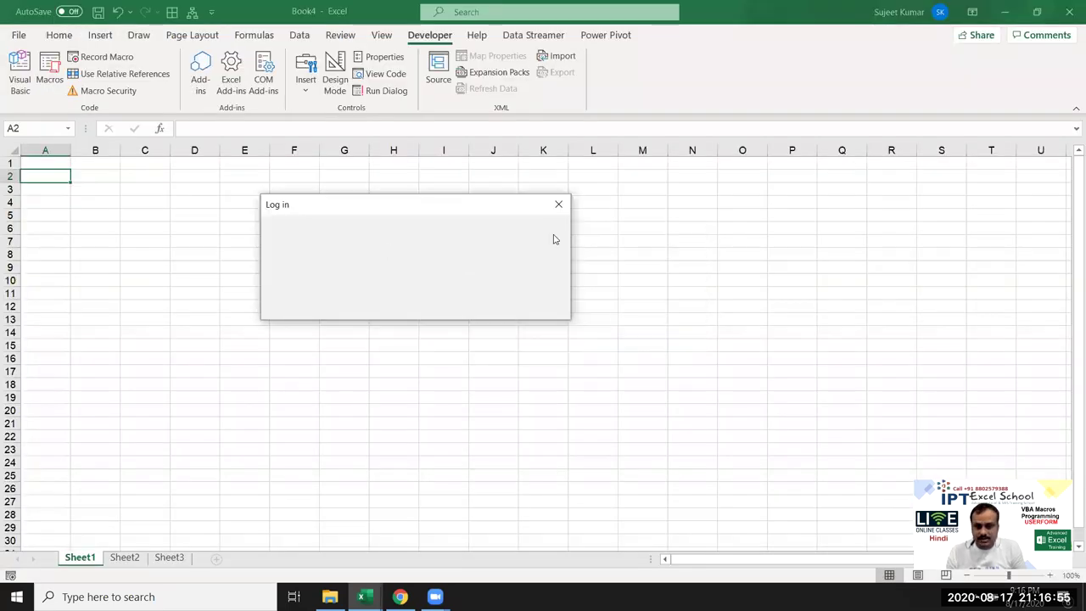
{"action": "left_click", "coordinate": [557, 205]}
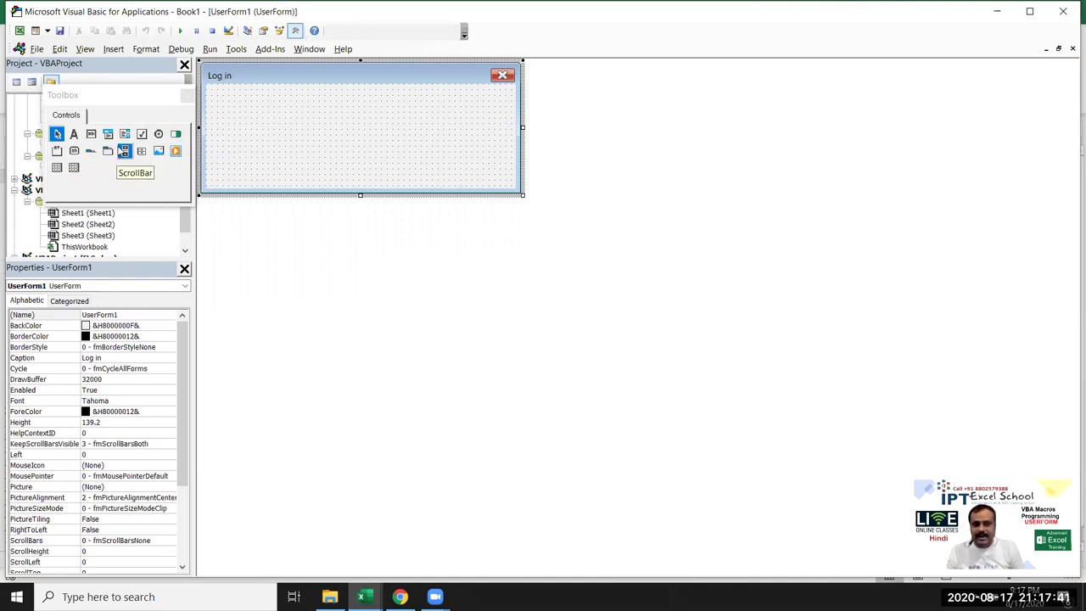
In Excel, browse the Format Cells tabs without changes, then return to the VBA editor.
{"action": "key", "text": "alt+F11"}
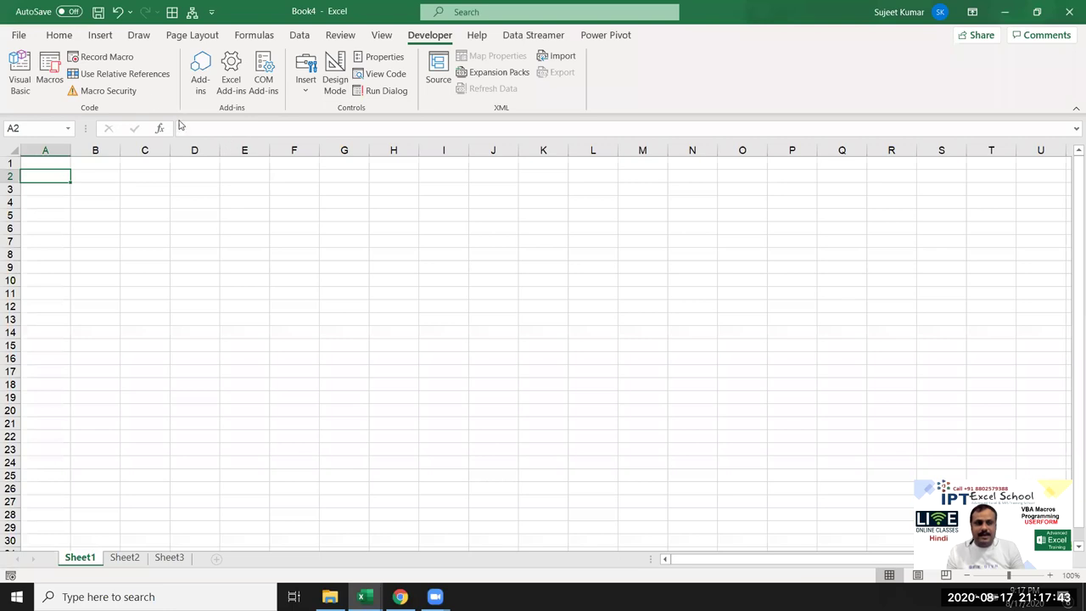
{"action": "left_click", "coordinate": [59, 34]}
{"action": "left_click", "coordinate": [416, 109]}
{"action": "left_click", "coordinate": [256, 161]}
{"action": "left_click", "coordinate": [285, 160]}
{"action": "left_click", "coordinate": [332, 161]}
{"action": "left_click", "coordinate": [378, 160]}
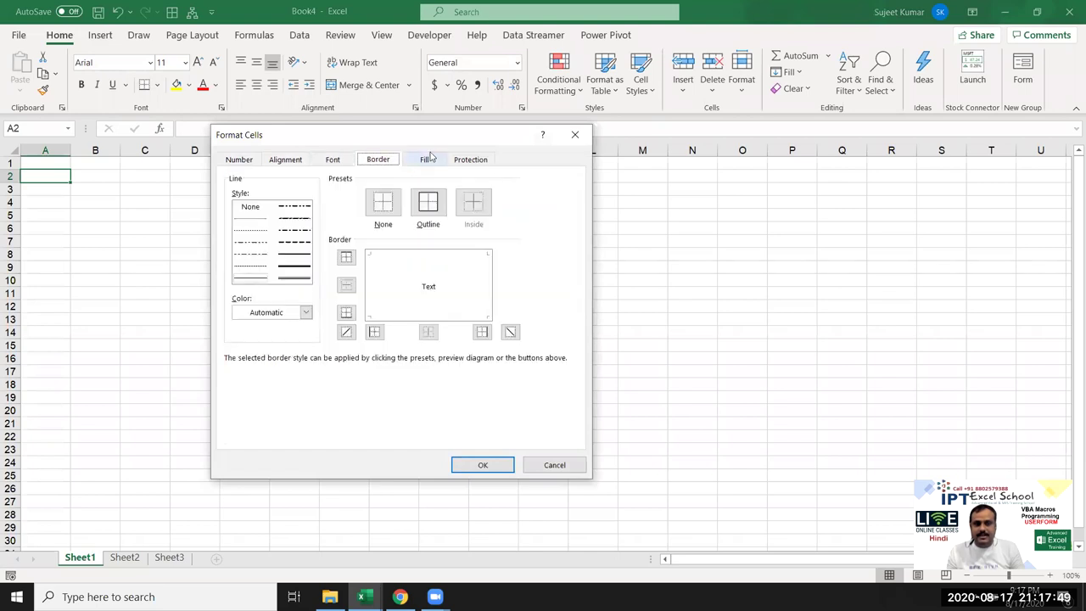
{"action": "left_click", "coordinate": [427, 160]}
{"action": "left_click", "coordinate": [575, 134]}
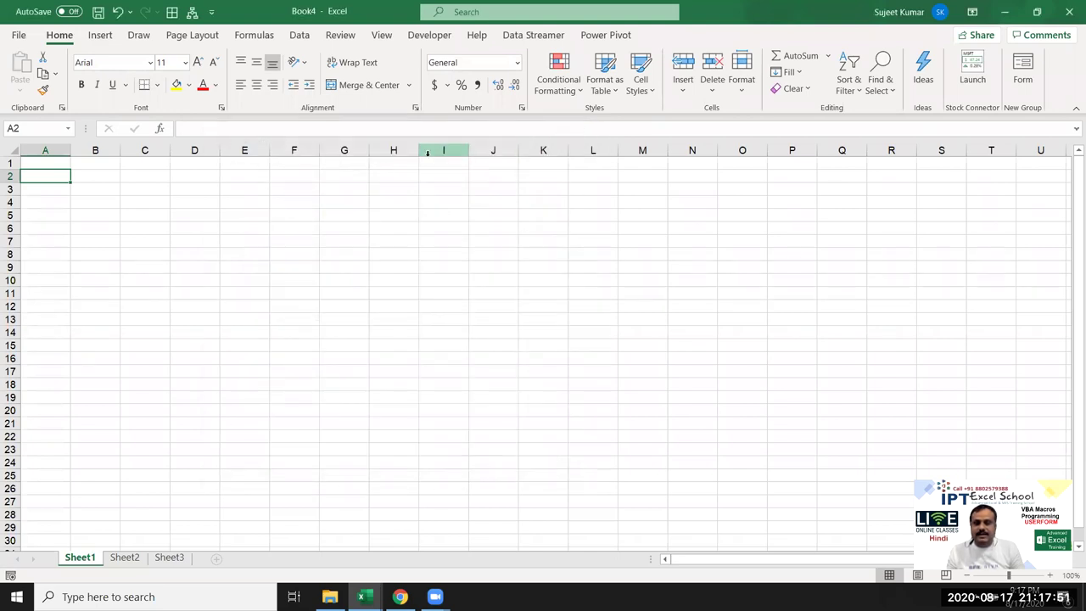
{"action": "key", "text": "alt+F11"}
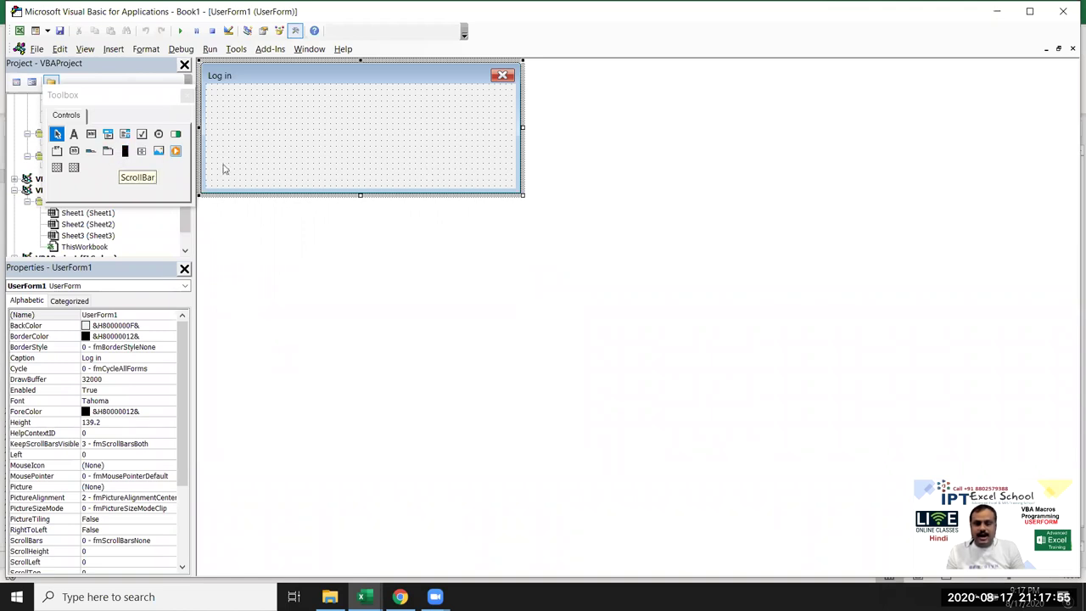
Bring up the Log in form with its Toolbox, checking the Toolbox context menu without adding controls.
{"action": "key", "text": "alt+F11"}
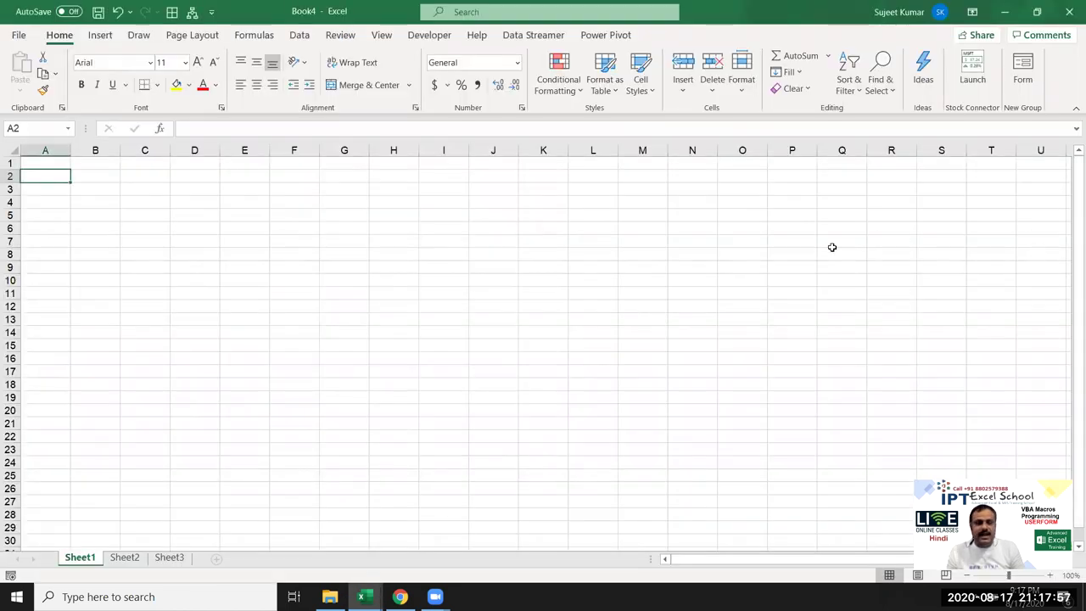
{"action": "key", "text": "alt+F11"}
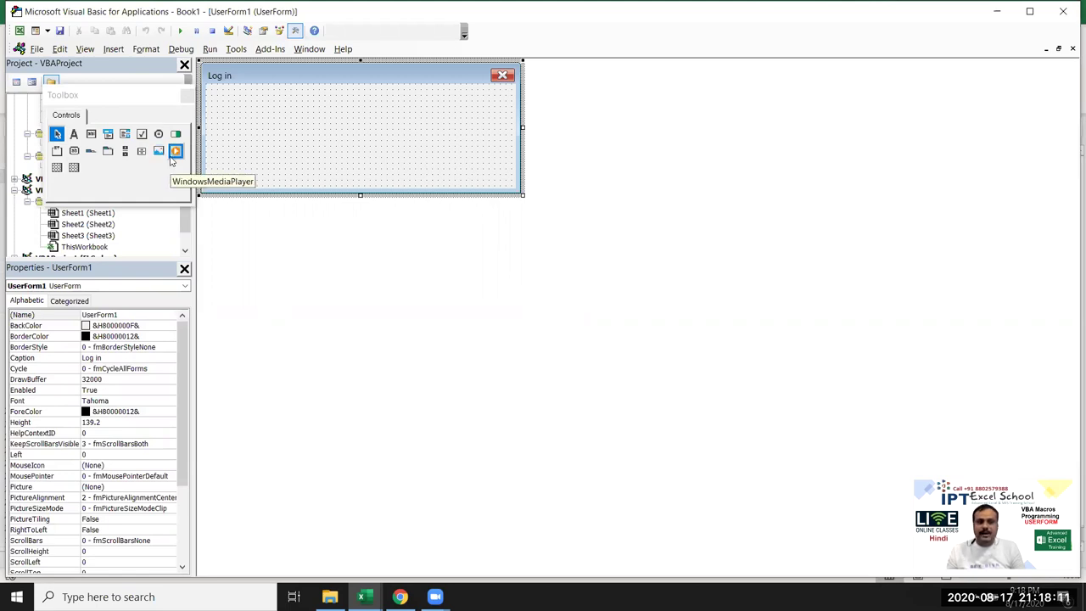
{"action": "right_click", "coordinate": [105, 181]}
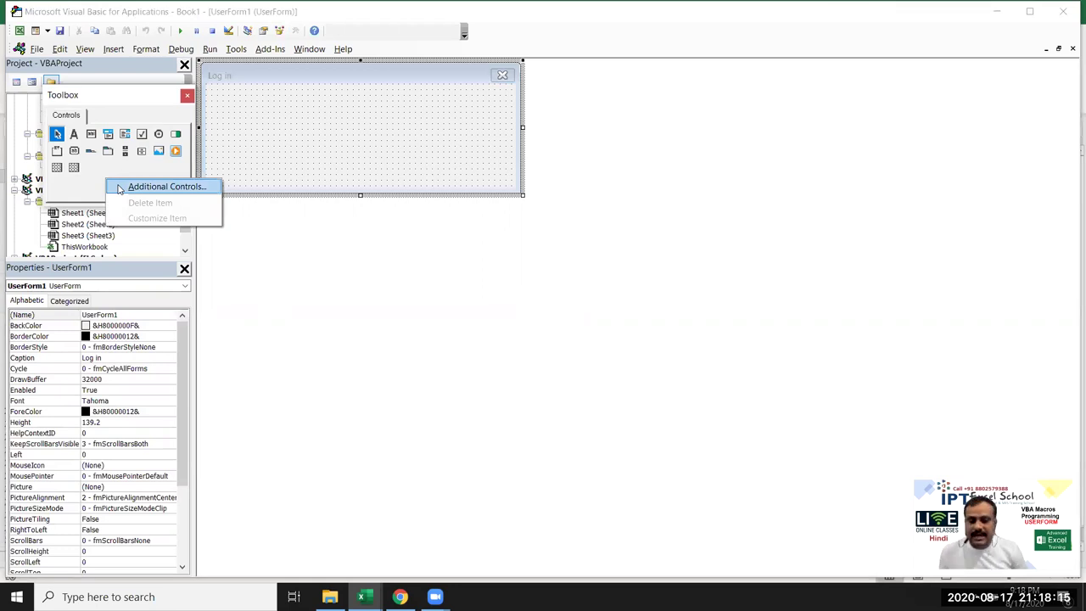
{"action": "key", "text": "Escape"}
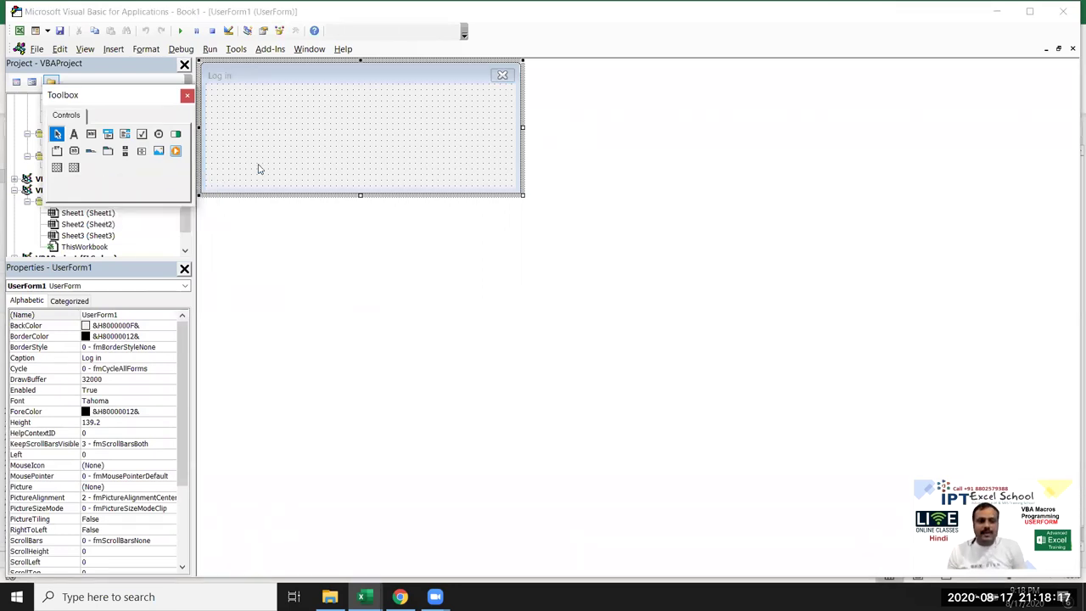
{"action": "left_click", "coordinate": [263, 171]}
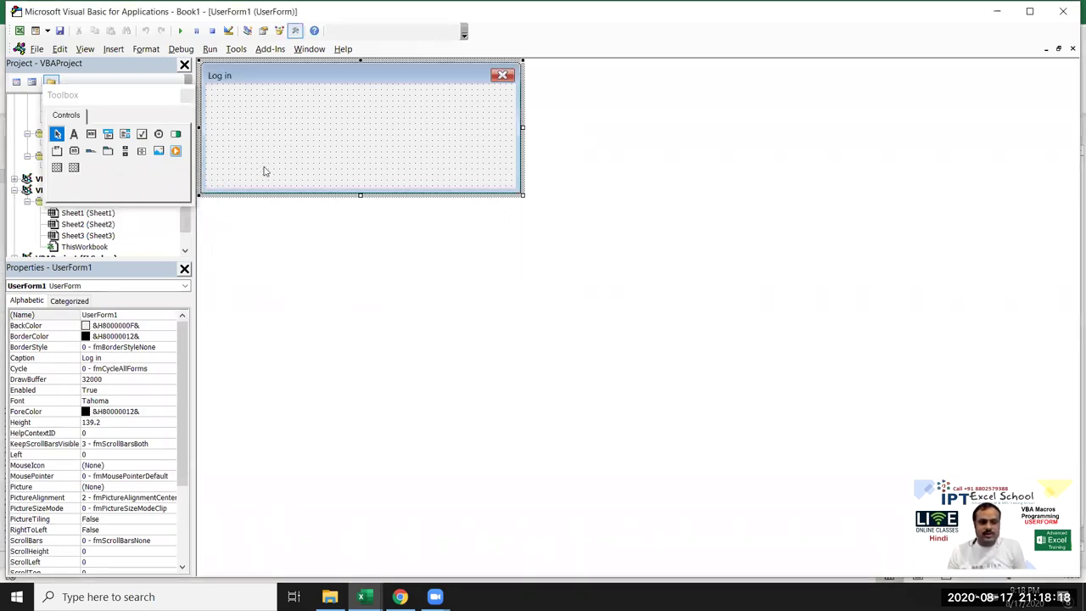
Draw a label captioned 'UserName' at the form's top-left and size it to fit.
{"action": "left_click", "coordinate": [73, 134]}
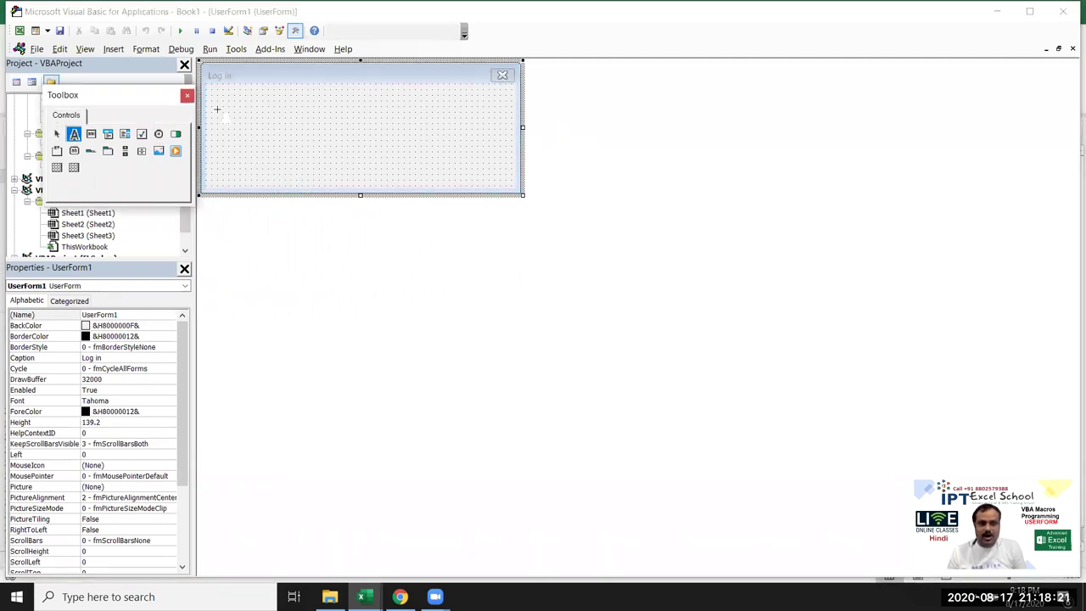
{"action": "left_click_drag", "start_coordinate": [216, 109], "coordinate": [273, 126]}
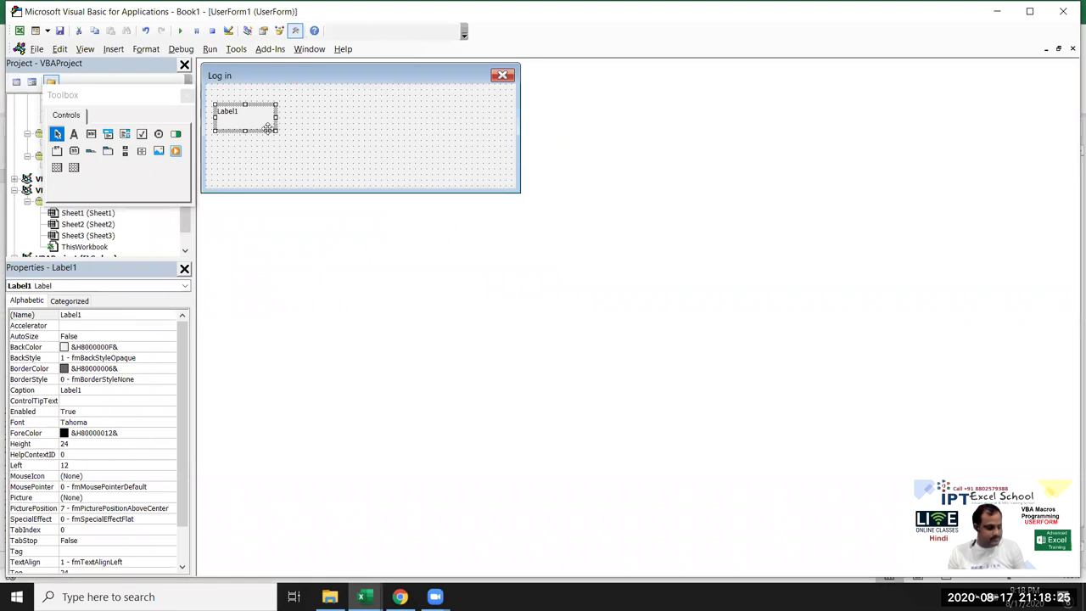
{"action": "left_click", "coordinate": [267, 127]}
{"action": "key", "text": "BackSpace"}
{"action": "key", "text": "BackSpace"}
{"action": "key", "text": "BackSpace"}
{"action": "key", "text": "BackSpace"}
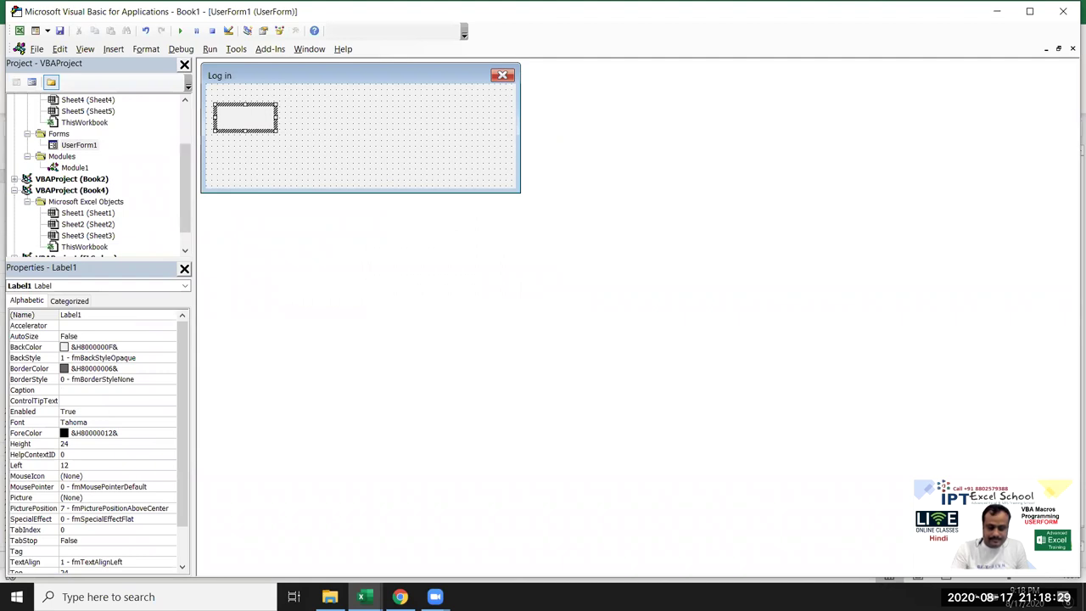
{"action": "type", "text": "User"}
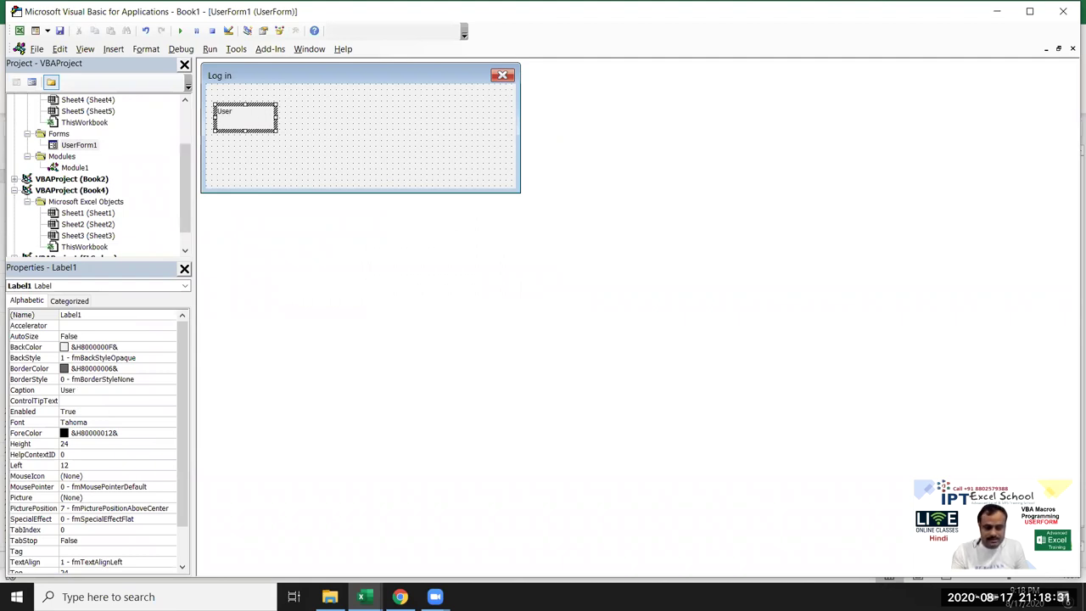
{"action": "type", "text": "Name"}
{"action": "left_click", "coordinate": [280, 140]}
{"action": "left_click", "coordinate": [273, 129]}
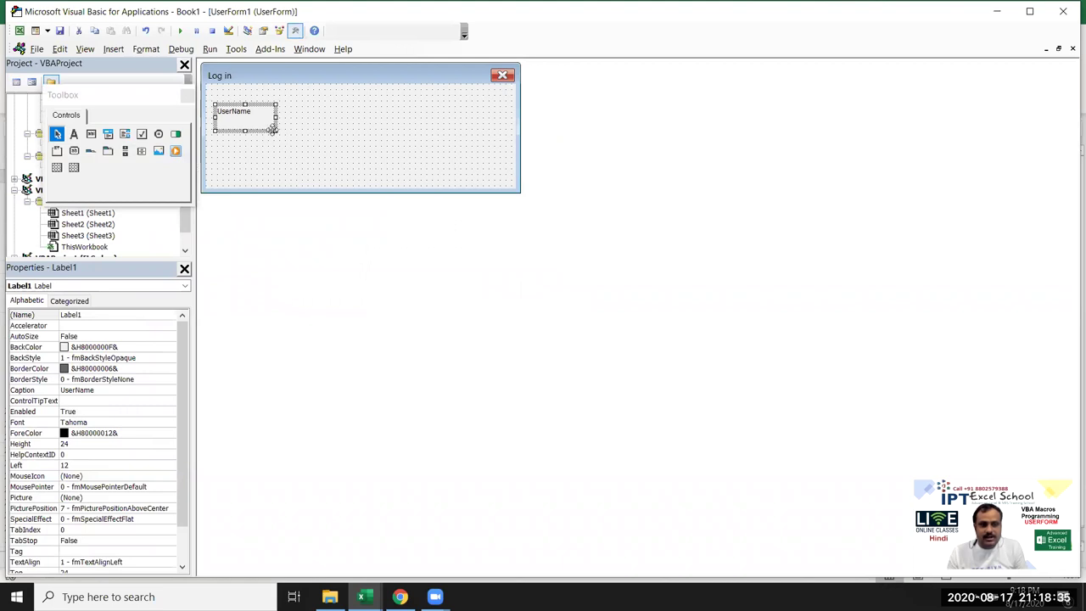
{"action": "double_click", "coordinate": [274, 130]}
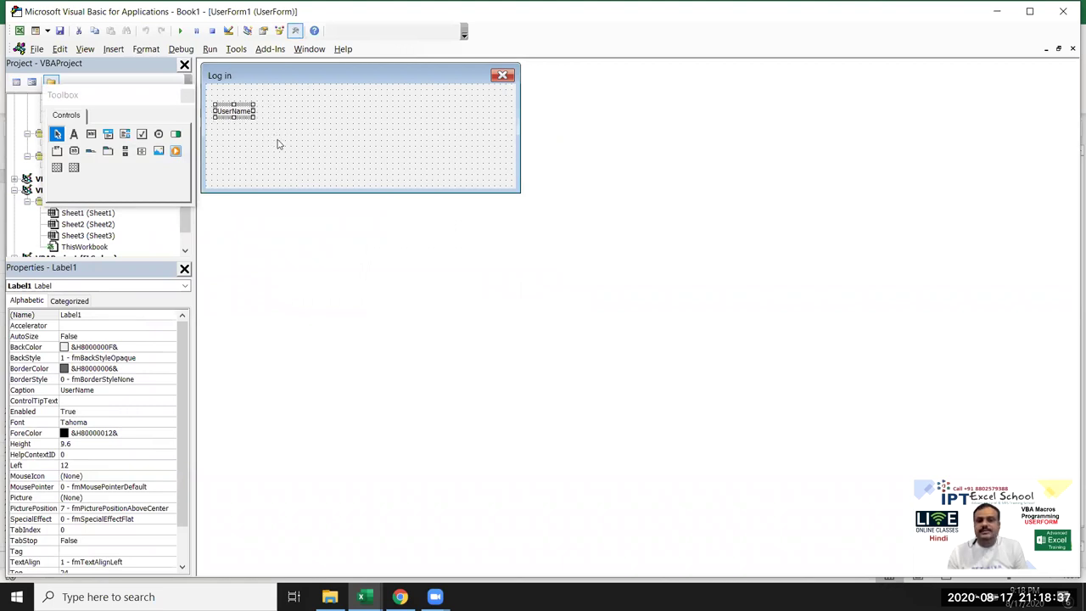
{"action": "left_click", "coordinate": [278, 144]}
{"action": "left_click", "coordinate": [251, 115]}
{"action": "left_click", "coordinate": [261, 143]}
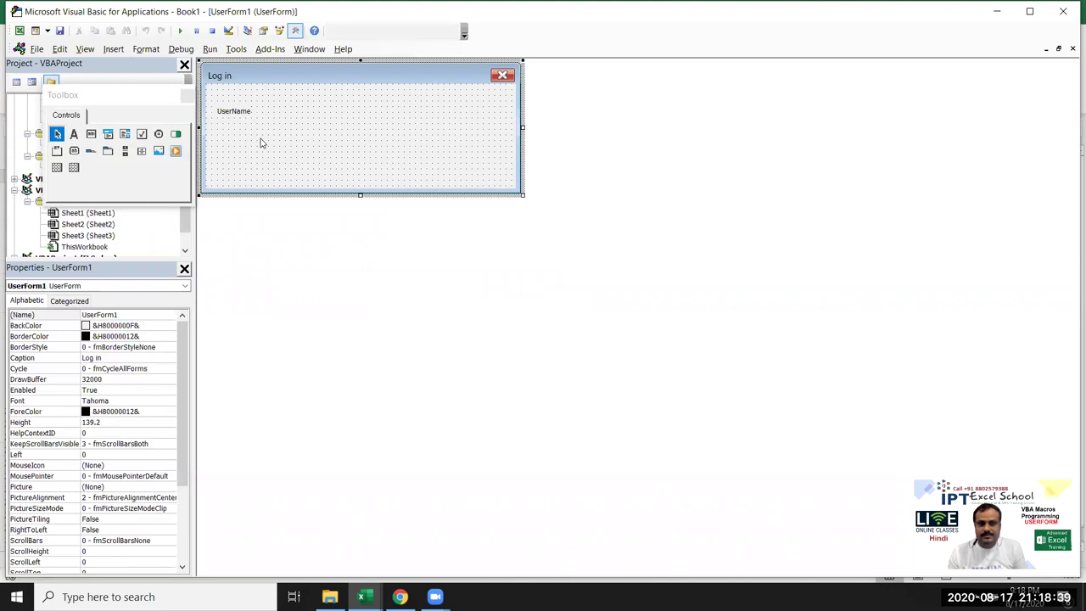
Draw a text box beside the UserName label.
{"action": "left_click", "coordinate": [91, 134]}
{"action": "left_click_drag", "start_coordinate": [265, 106], "coordinate": [383, 126]}
{"action": "left_click", "coordinate": [331, 150]}
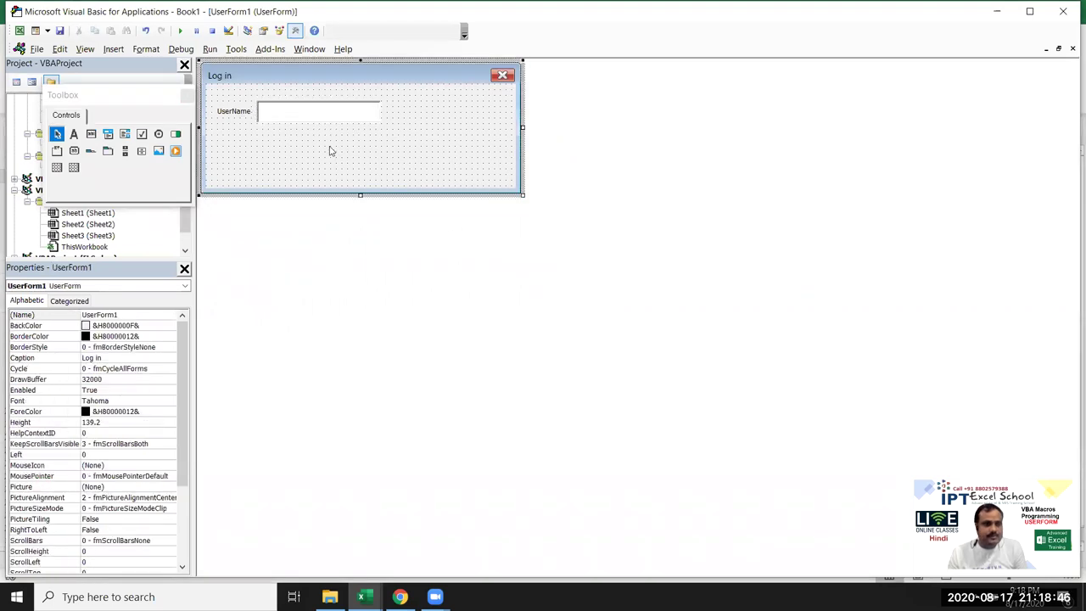
Draw a label captioned 'Password' below the UserName label.
{"action": "left_click", "coordinate": [74, 134]}
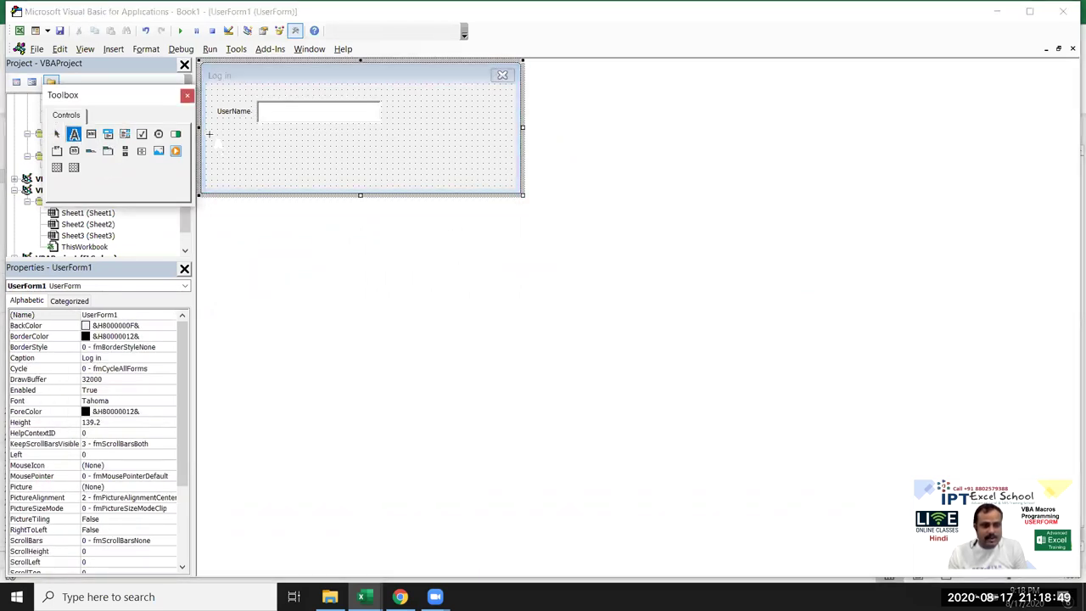
{"action": "left_click_drag", "start_coordinate": [209, 134], "coordinate": [259, 155]}
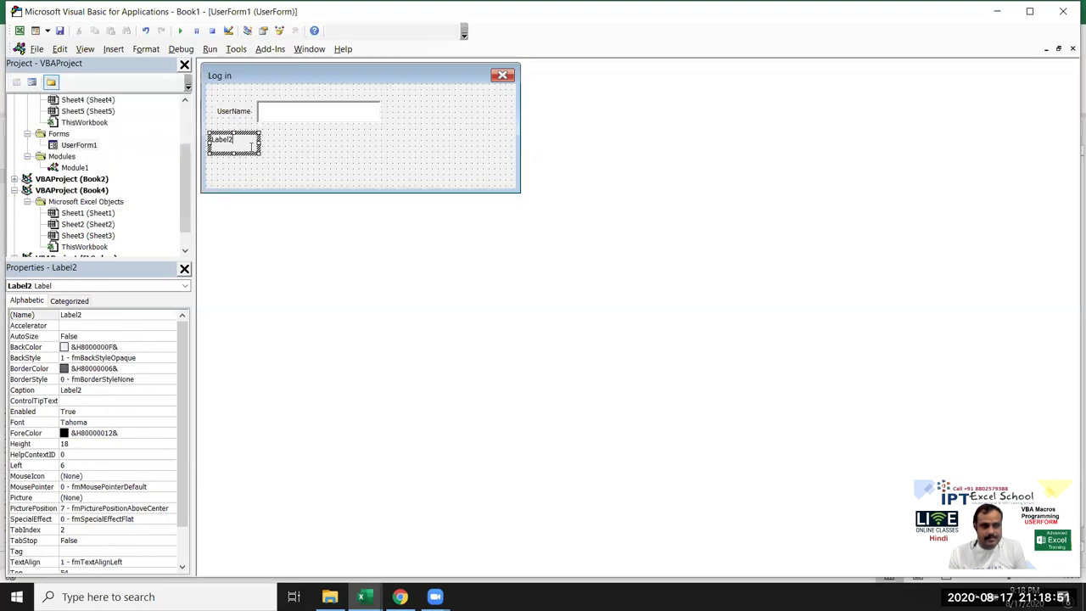
{"action": "key", "text": "BackSpace"}
{"action": "key", "text": "BackSpace"}
{"action": "key", "text": "BackSpace"}
{"action": "key", "text": "BackSpace"}
{"action": "type", "text": "Password"}
{"action": "left_click", "coordinate": [295, 155]}
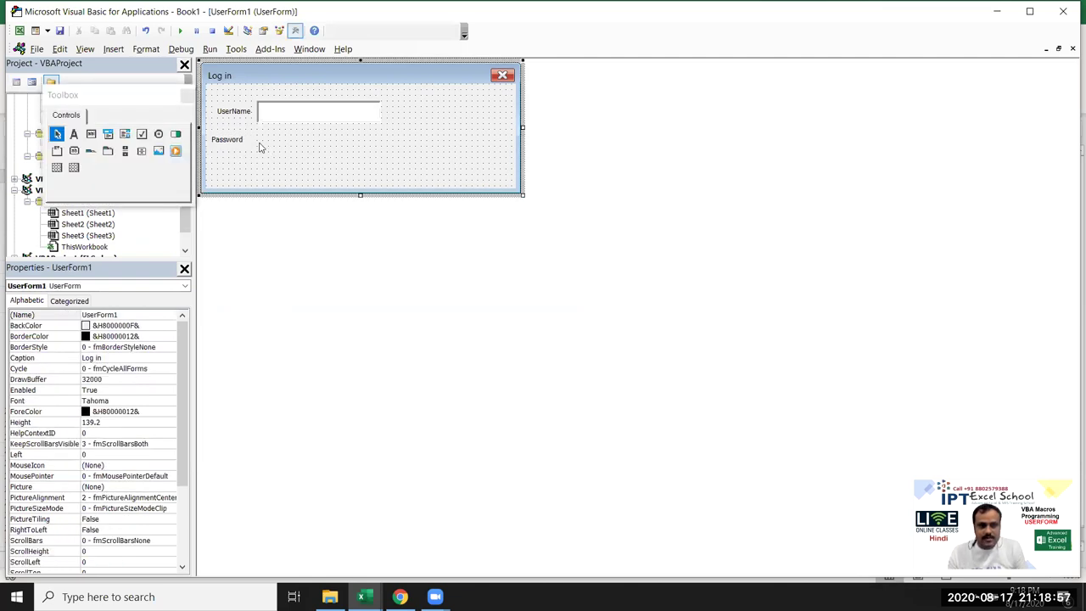
{"action": "left_click", "coordinate": [257, 148]}
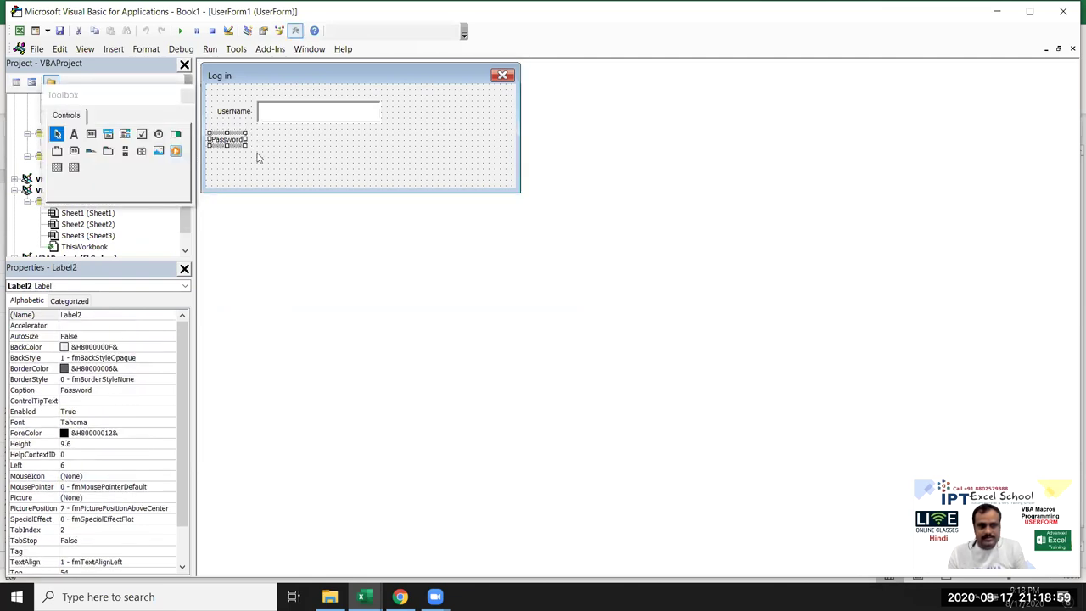
{"action": "left_click", "coordinate": [273, 162]}
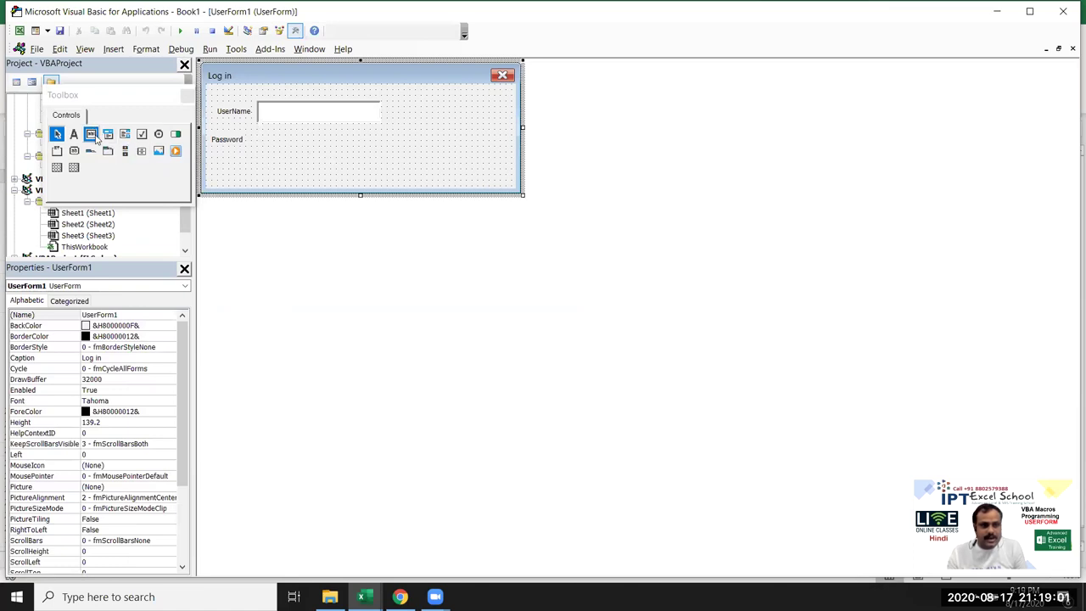
Draw a text box beside the Password label.
{"action": "left_click", "coordinate": [93, 134]}
{"action": "mouse_move", "coordinate": [258, 131]}
{"action": "left_mouse_down"}
{"action": "mouse_move", "coordinate": [354, 155]}
{"action": "mouse_move", "coordinate": [382, 149]}
{"action": "left_mouse_up"}
{"action": "left_click", "coordinate": [399, 181]}
Add a command button captioned 'Log in' at the form's lower right.
{"action": "left_click", "coordinate": [74, 151]}
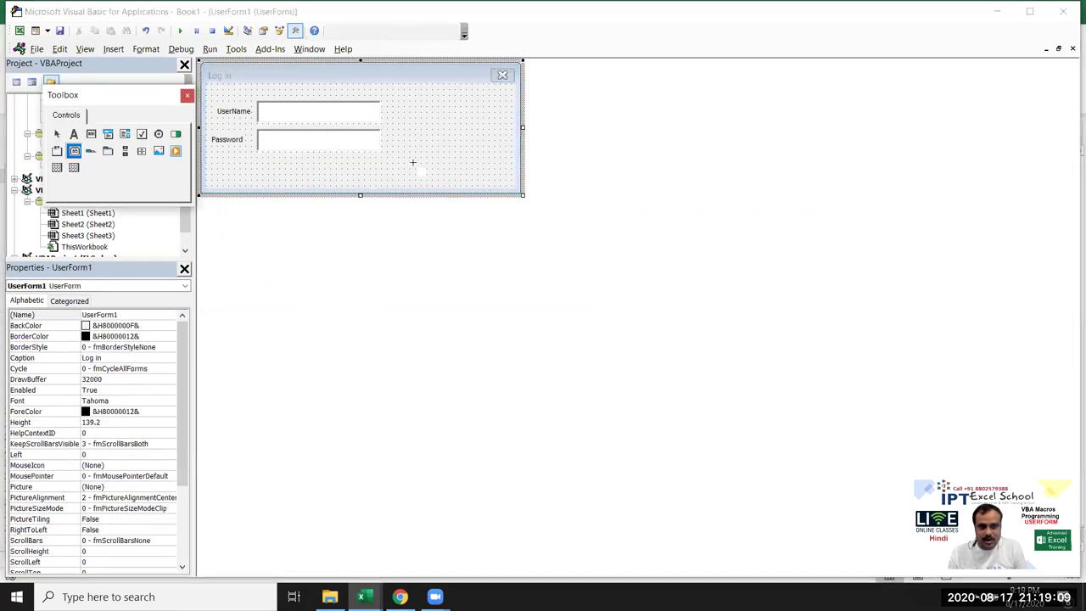
{"action": "left_click_drag", "start_coordinate": [413, 162], "coordinate": [468, 181]}
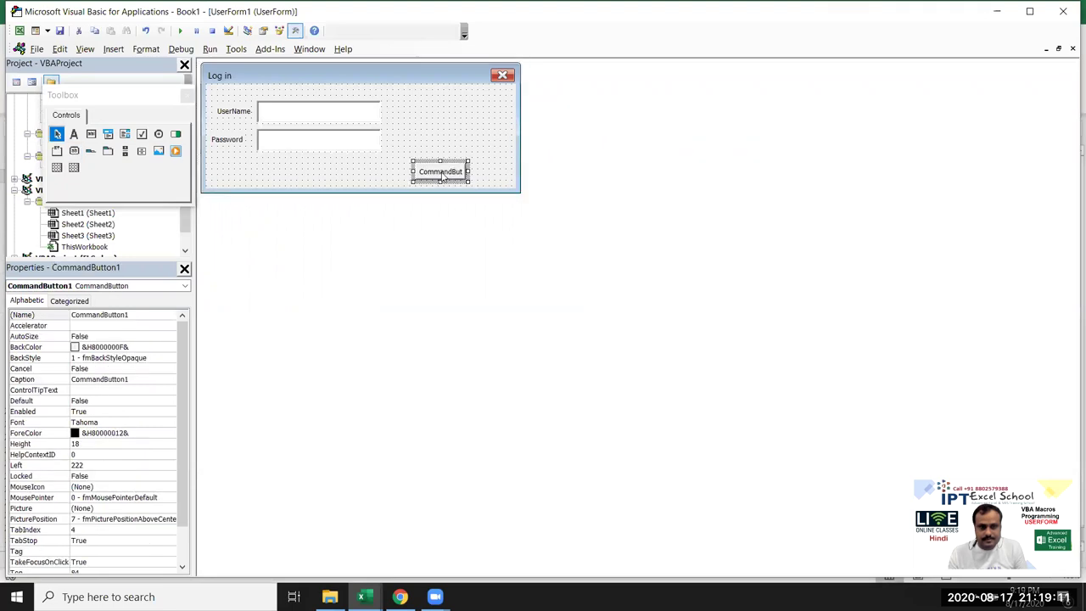
{"action": "left_click", "coordinate": [440, 176]}
{"action": "key", "text": "BackSpace"}
{"action": "key", "text": "BackSpace"}
{"action": "key", "text": "BackSpace"}
{"action": "key", "text": "BackSpace"}
{"action": "key", "text": "BackSpace"}
{"action": "key", "text": "BackSpace"}
{"action": "key", "text": "BackSpace"}
{"action": "type", "text": "Log in"}
{"action": "left_click", "coordinate": [359, 191]}
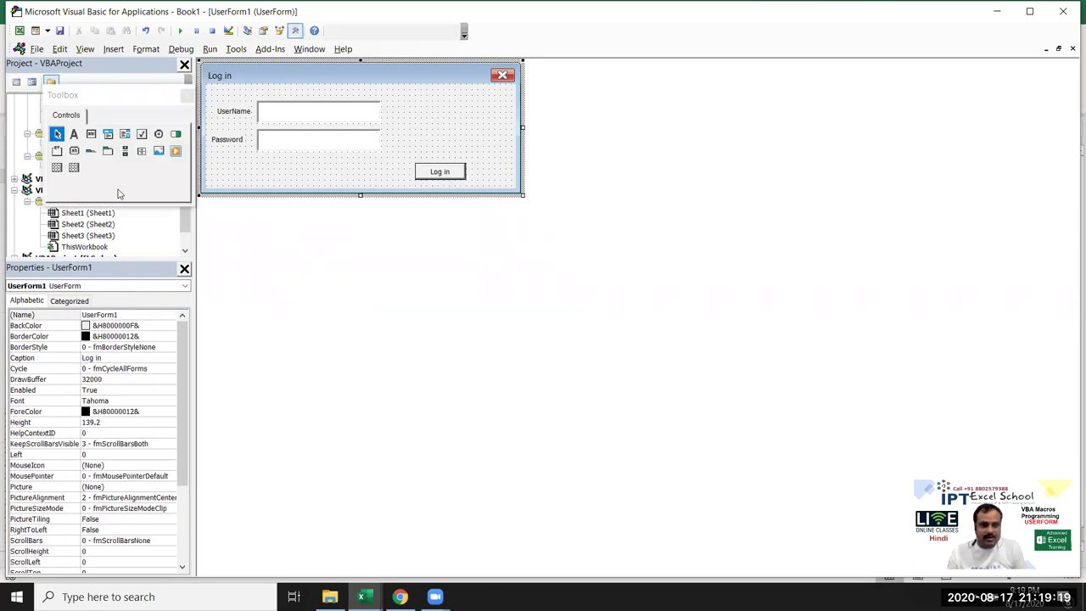
Add a command button captioned 'Clear' at the form's lower left.
{"action": "left_click", "coordinate": [74, 150]}
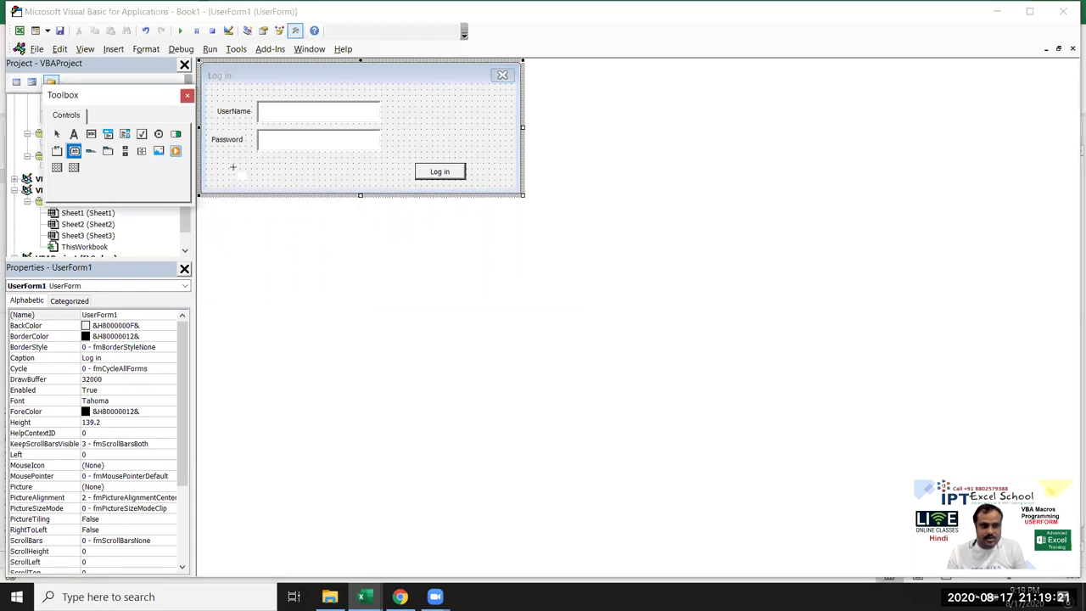
{"action": "left_click_drag", "start_coordinate": [210, 162], "coordinate": [270, 182]}
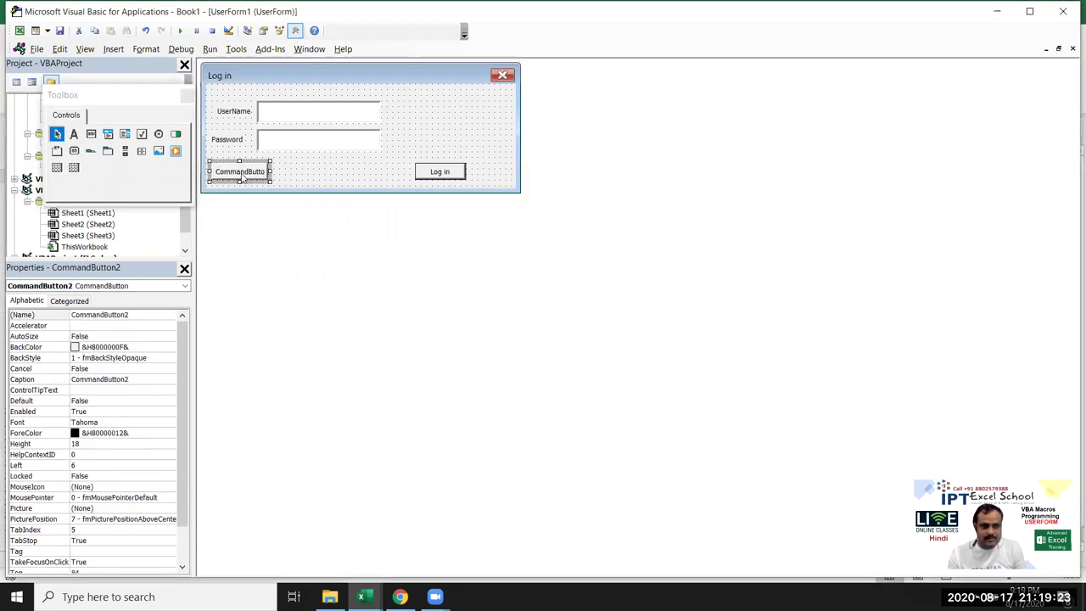
{"action": "left_click", "coordinate": [242, 178]}
{"action": "key", "text": "BackSpace"}
{"action": "key", "text": "BackSpace"}
{"action": "key", "text": "BackSpace"}
{"action": "key", "text": "BackSpace"}
{"action": "key", "text": "BackSpace"}
{"action": "key", "text": "BackSpace"}
{"action": "key", "text": "BackSpace"}
{"action": "key", "text": "BackSpace"}
{"action": "key", "text": "BackSpace"}
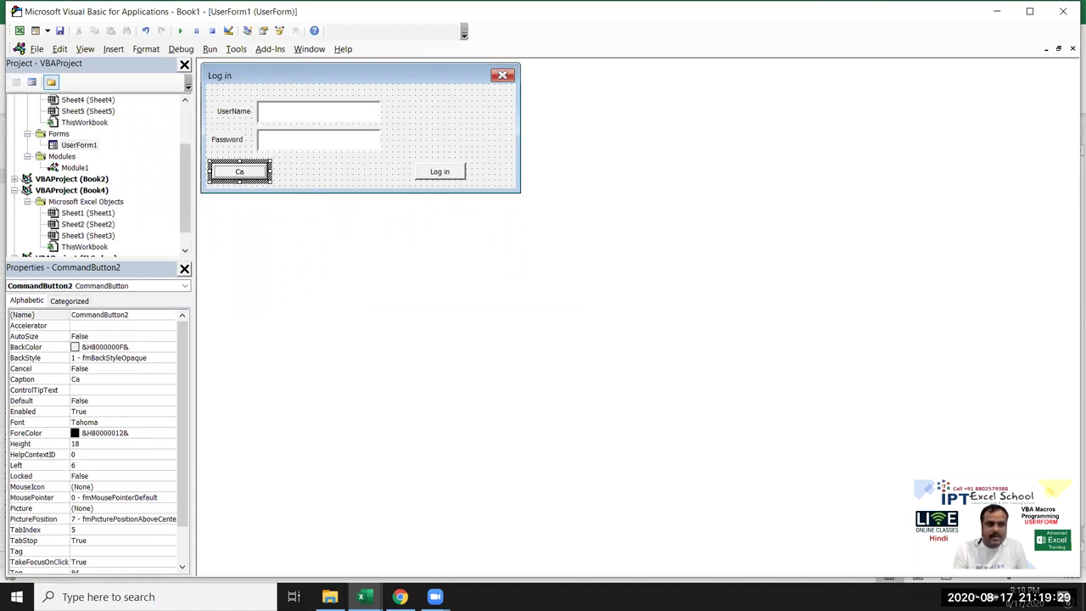
{"action": "type", "text": "lear"}
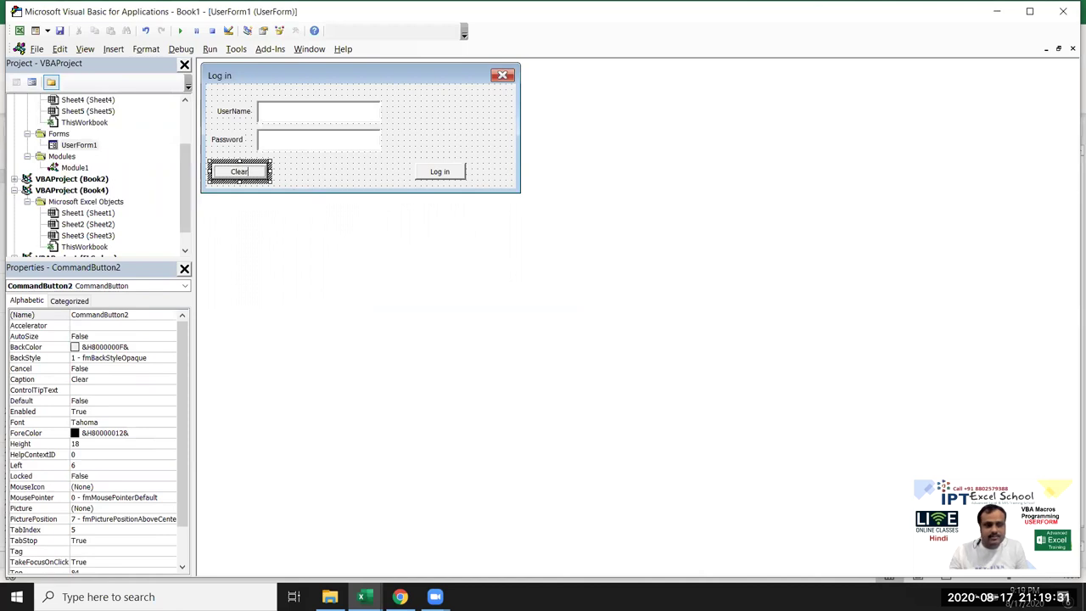
{"action": "left_click", "coordinate": [315, 182]}
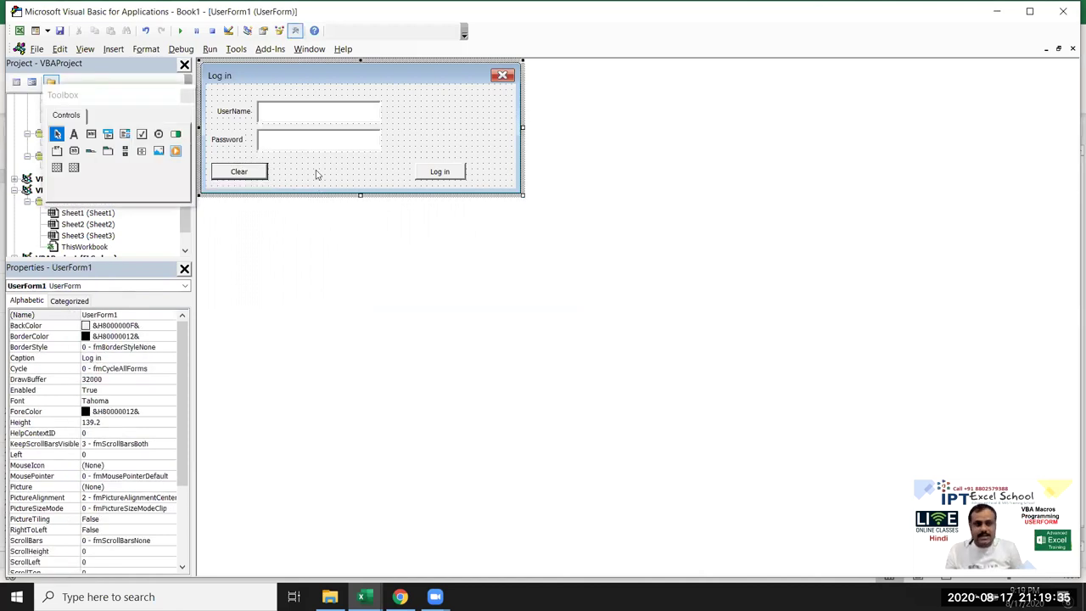
Align the UserName and Password labels on their left edges.
{"action": "left_click", "coordinate": [229, 114]}
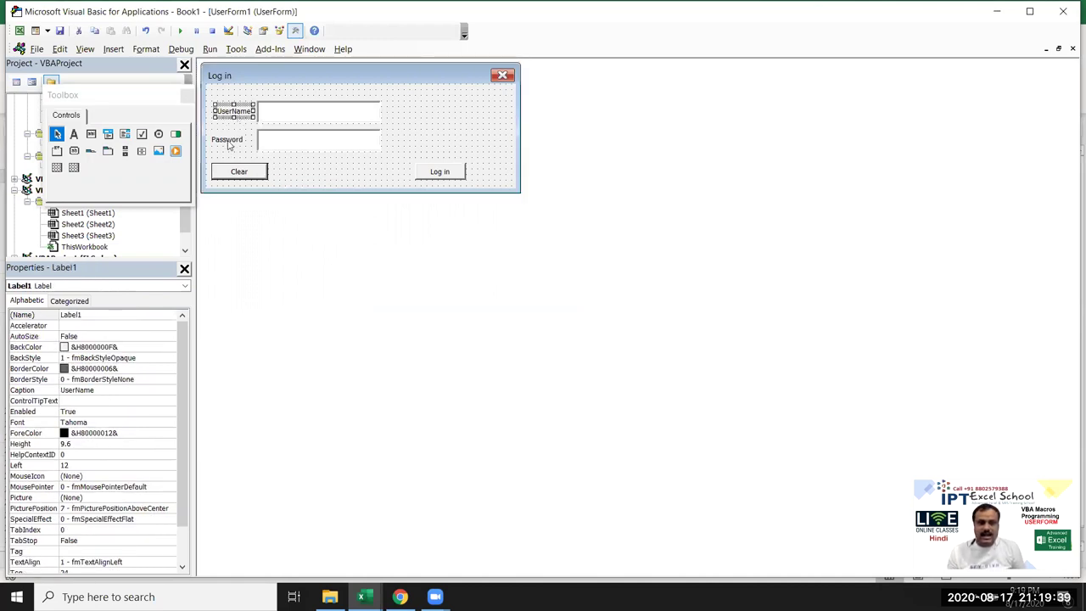
{"action": "left_click", "coordinate": [229, 143], "text": "ctrl"}
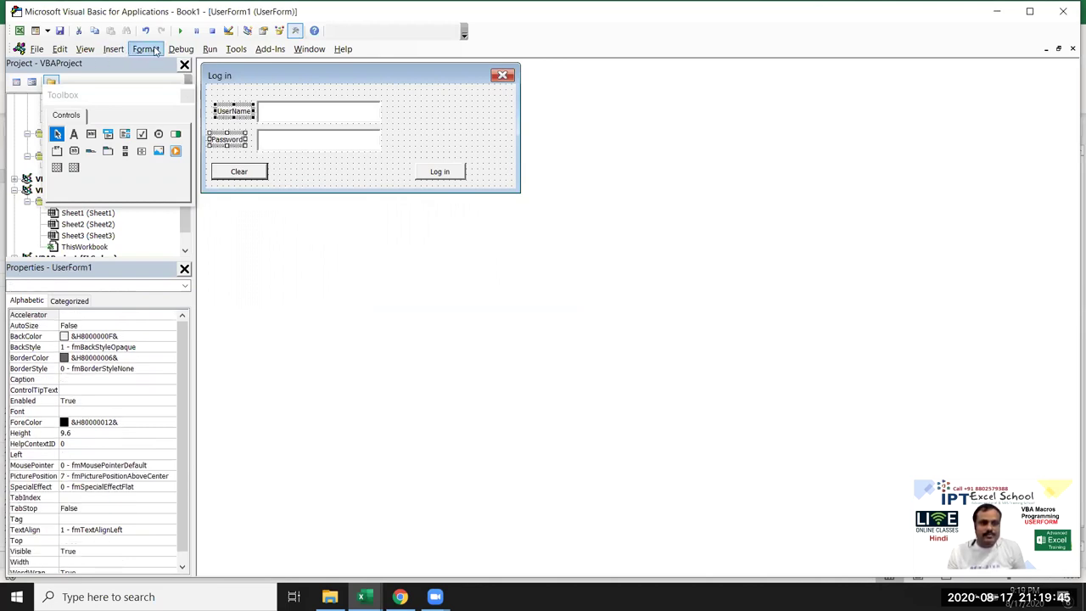
{"action": "left_click", "coordinate": [146, 49]}
{"action": "mouse_move", "coordinate": [153, 65]}
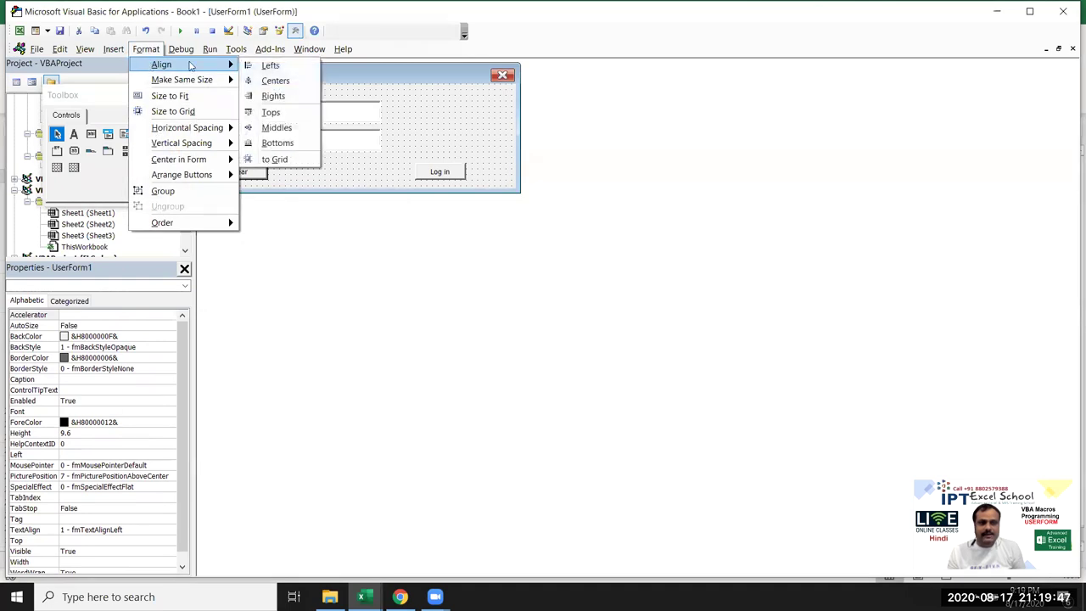
{"action": "left_click", "coordinate": [265, 67]}
{"action": "left_click", "coordinate": [288, 168]}
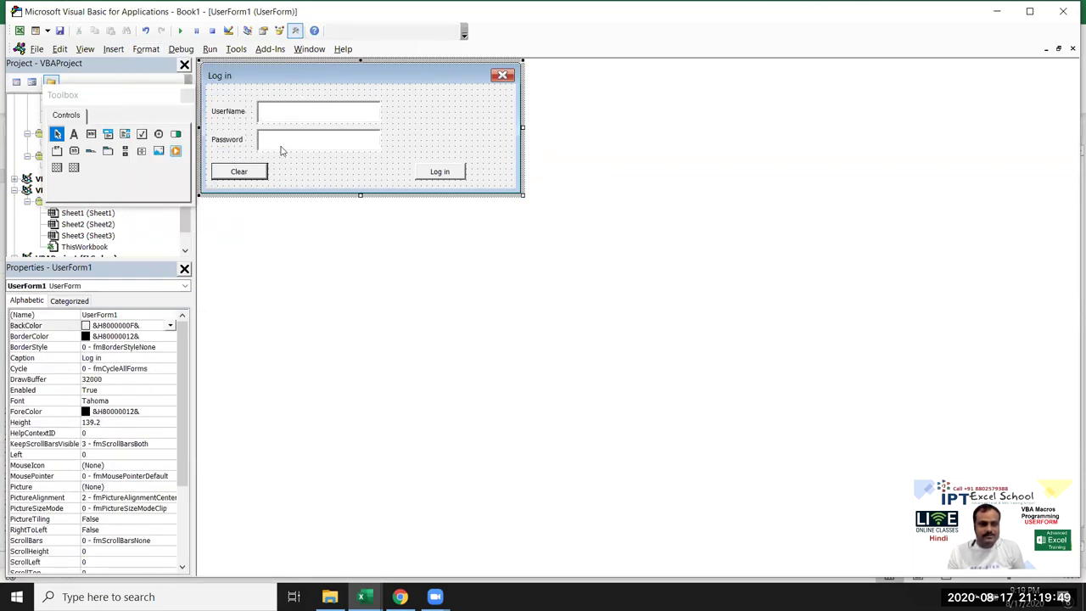
Left-align the two text boxes and make them the same width and height.
{"action": "left_click", "coordinate": [282, 148]}
{"action": "left_click", "coordinate": [279, 119], "text": "ctrl"}
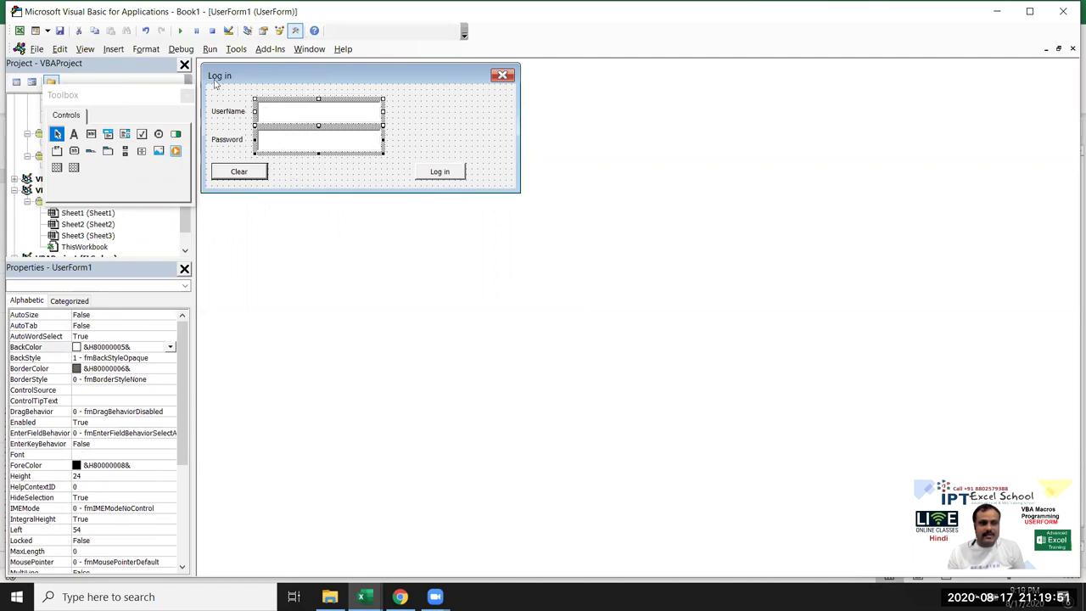
{"action": "left_click", "coordinate": [146, 49]}
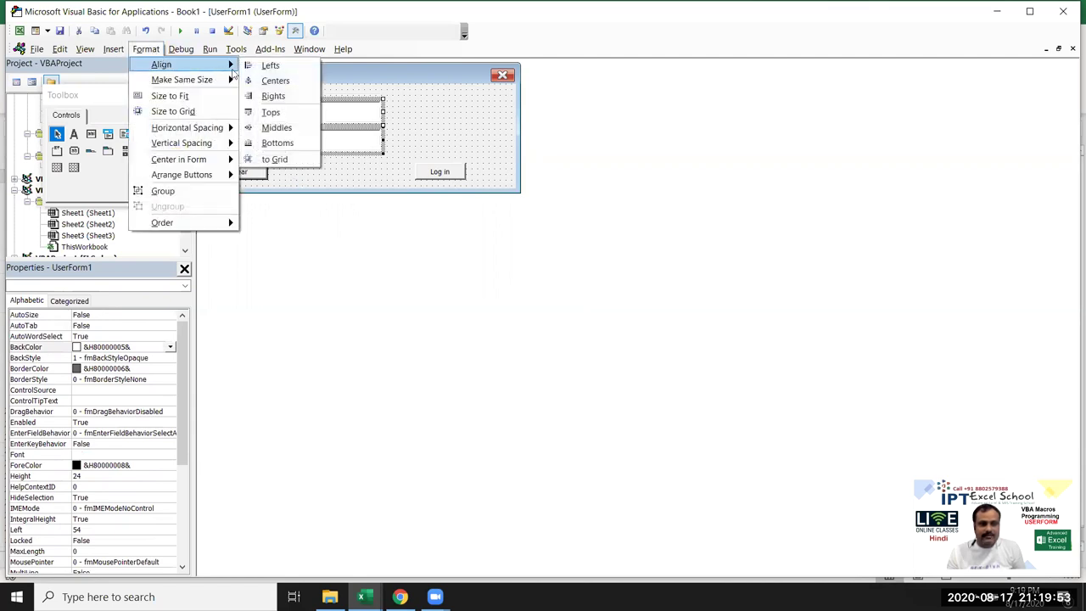
{"action": "left_click", "coordinate": [259, 70]}
{"action": "left_click", "coordinate": [146, 49]}
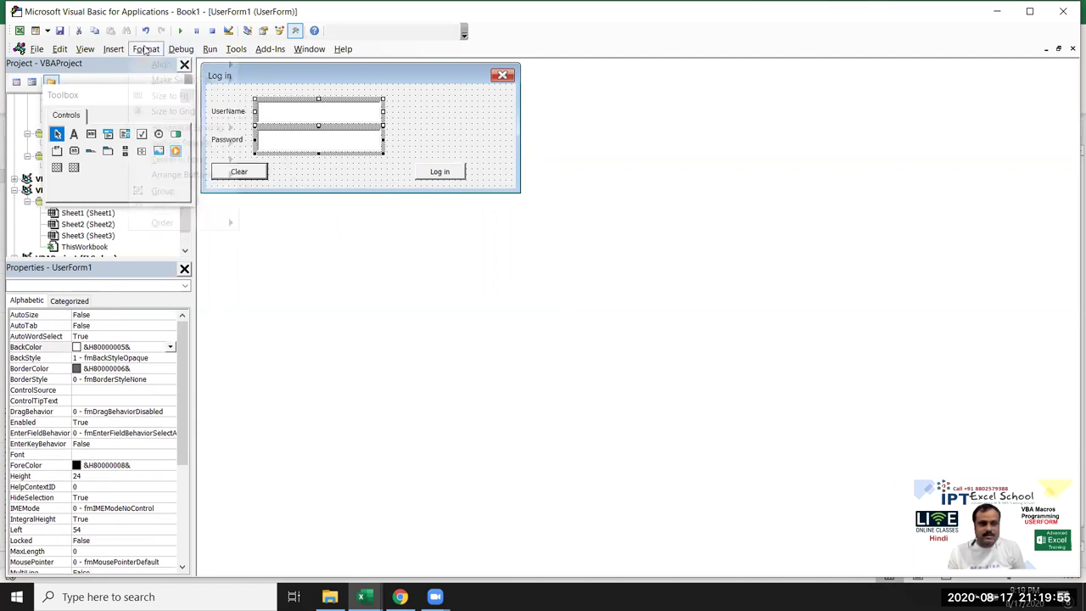
{"action": "mouse_move", "coordinate": [172, 85]}
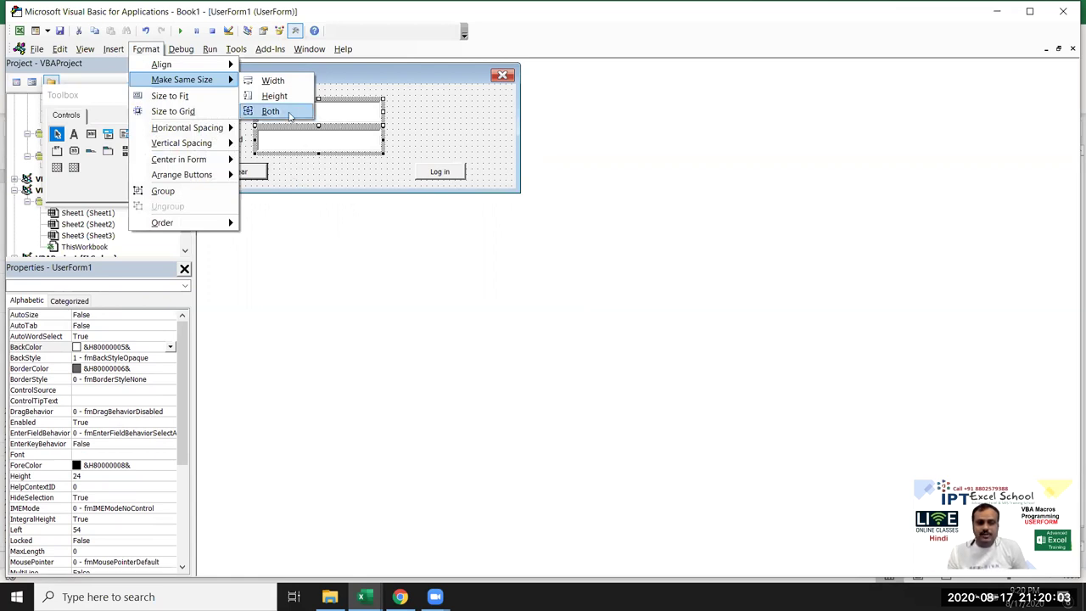
{"action": "left_click", "coordinate": [270, 112]}
{"action": "left_click", "coordinate": [324, 175]}
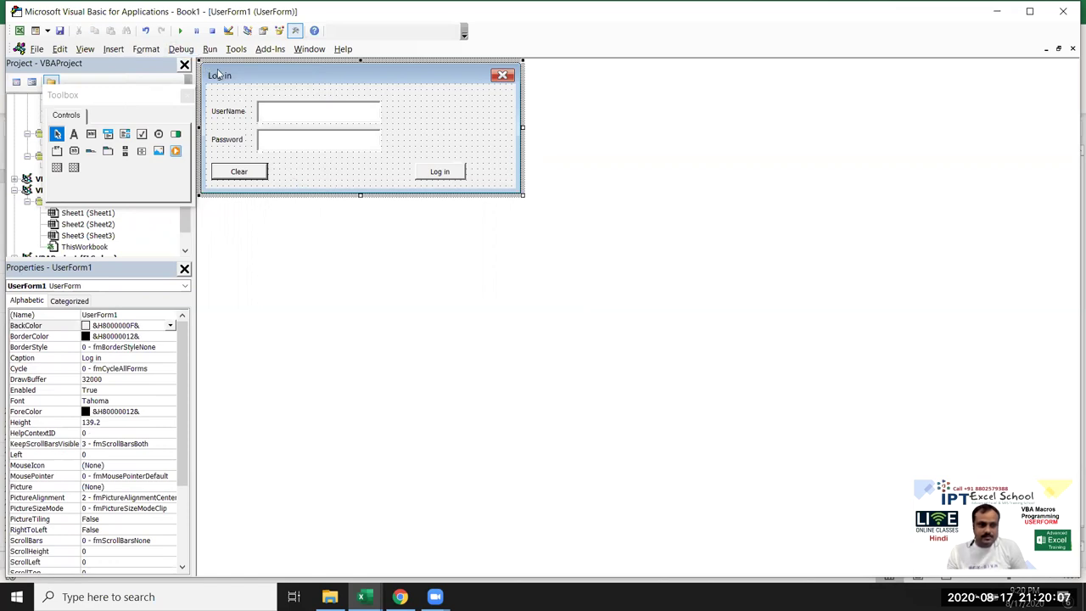
{"action": "left_click", "coordinate": [180, 32]}
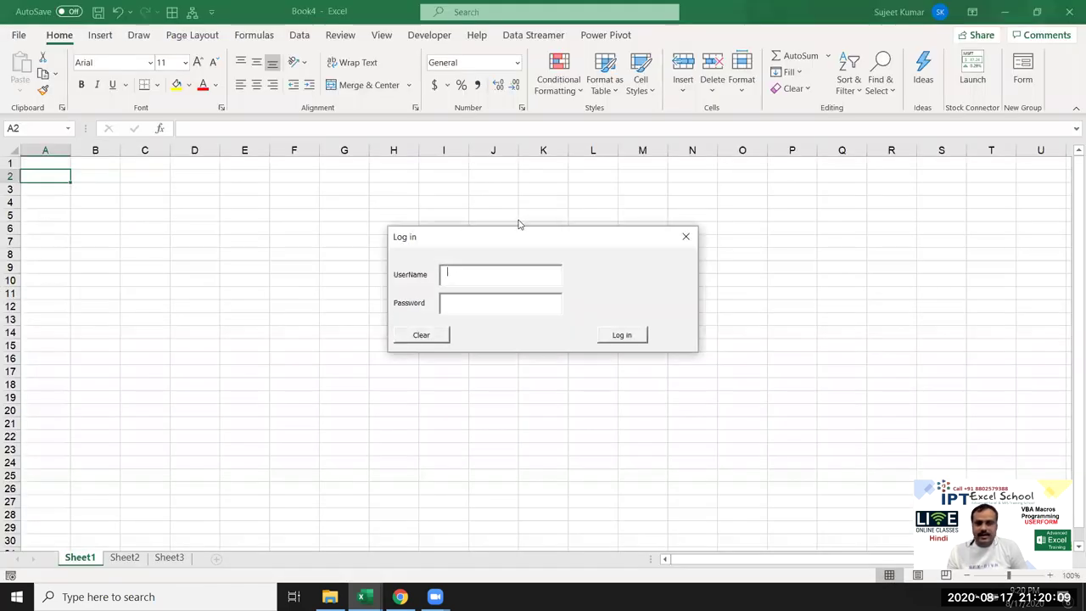
{"action": "left_click_drag", "start_coordinate": [522, 239], "coordinate": [443, 249]}
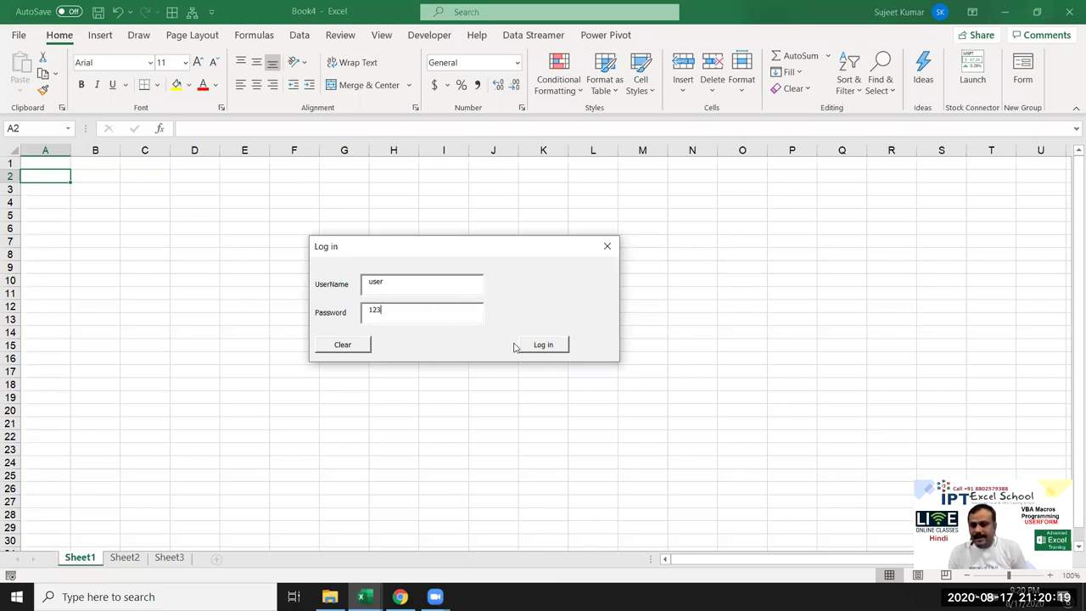
{"action": "double_click", "coordinate": [365, 310]}
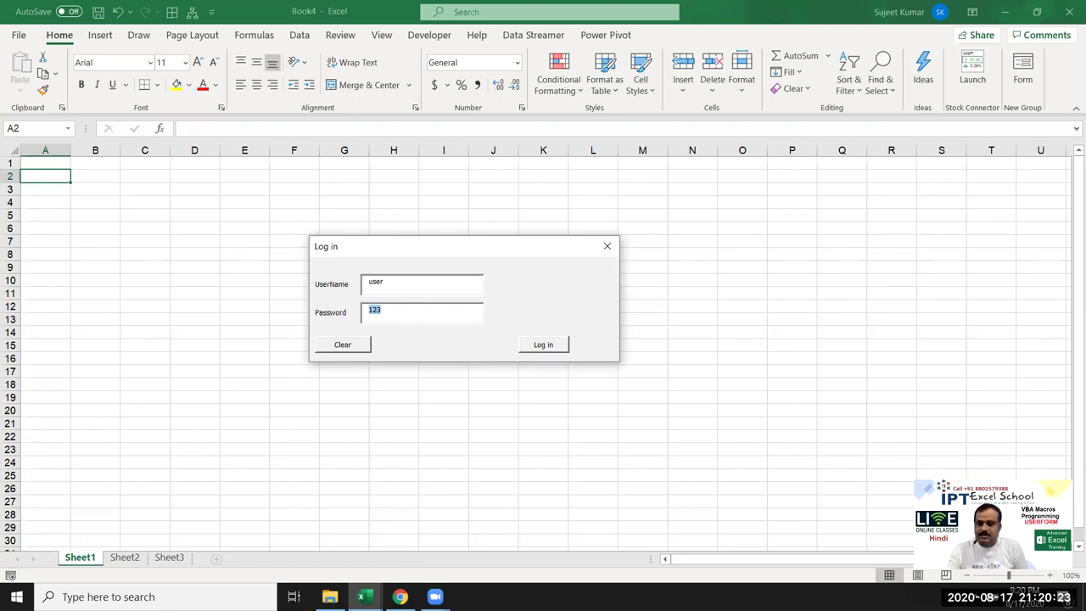
{"action": "type", "text": "4"}
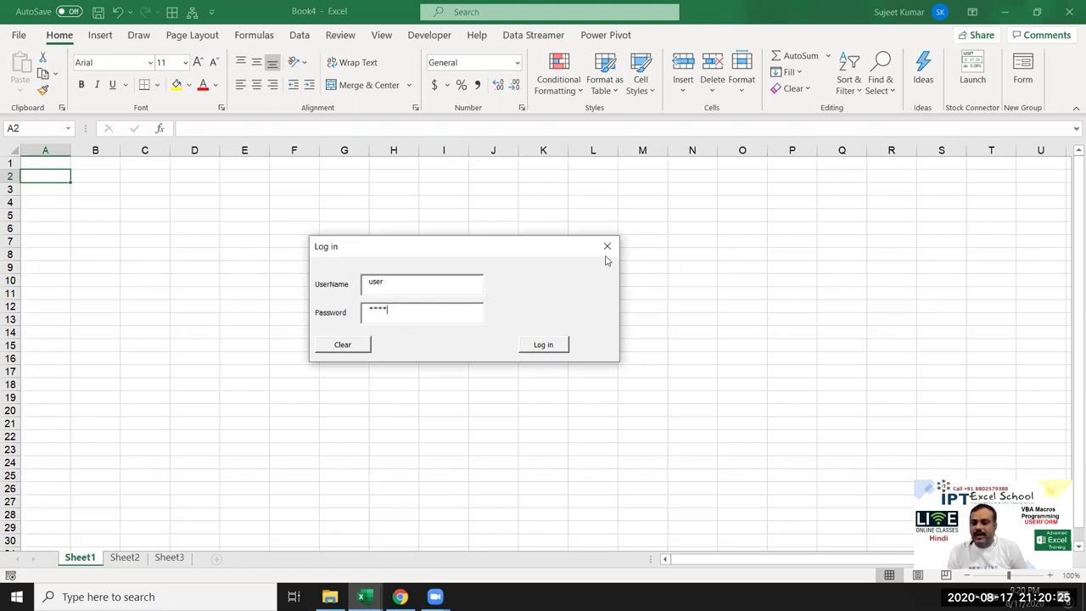
{"action": "left_click", "coordinate": [606, 245]}
Set the Password text box's PasswordChar property to *.
{"action": "left_click", "coordinate": [338, 149]}
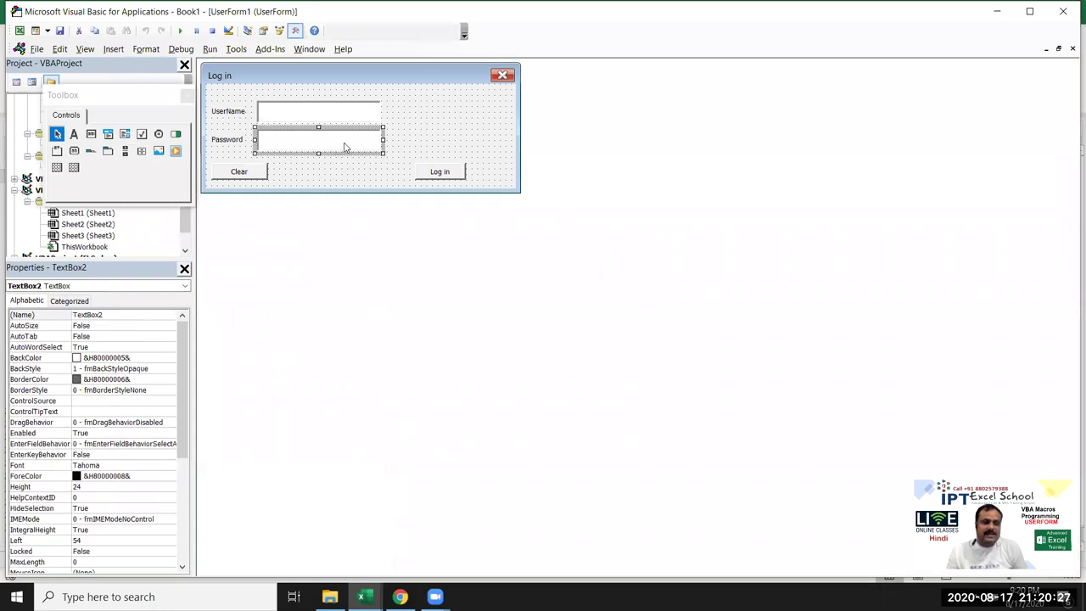
{"action": "left_click", "coordinate": [422, 88]}
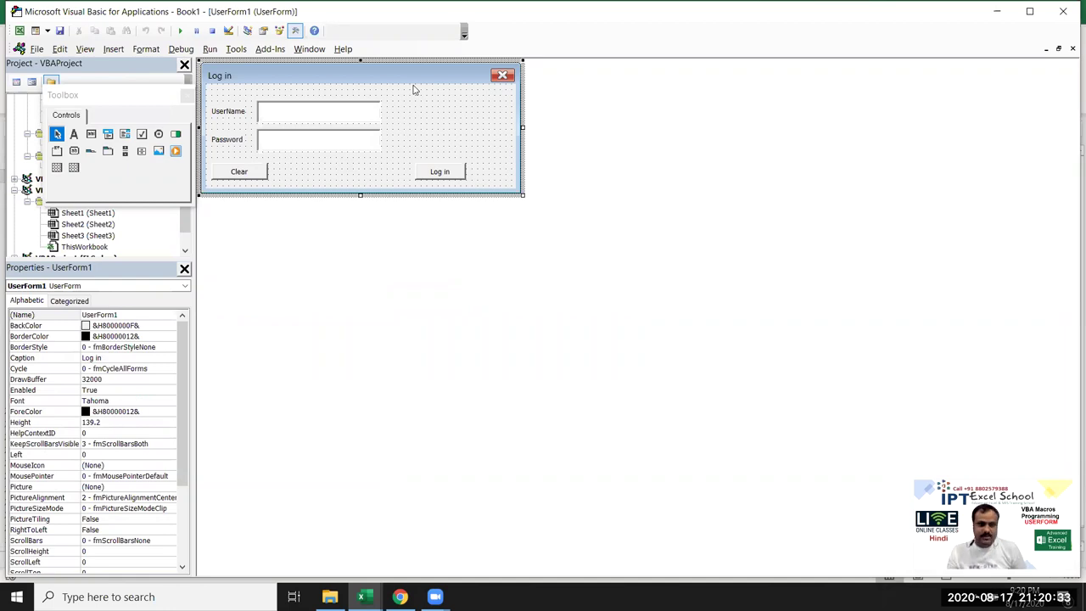
{"action": "left_click", "coordinate": [322, 148]}
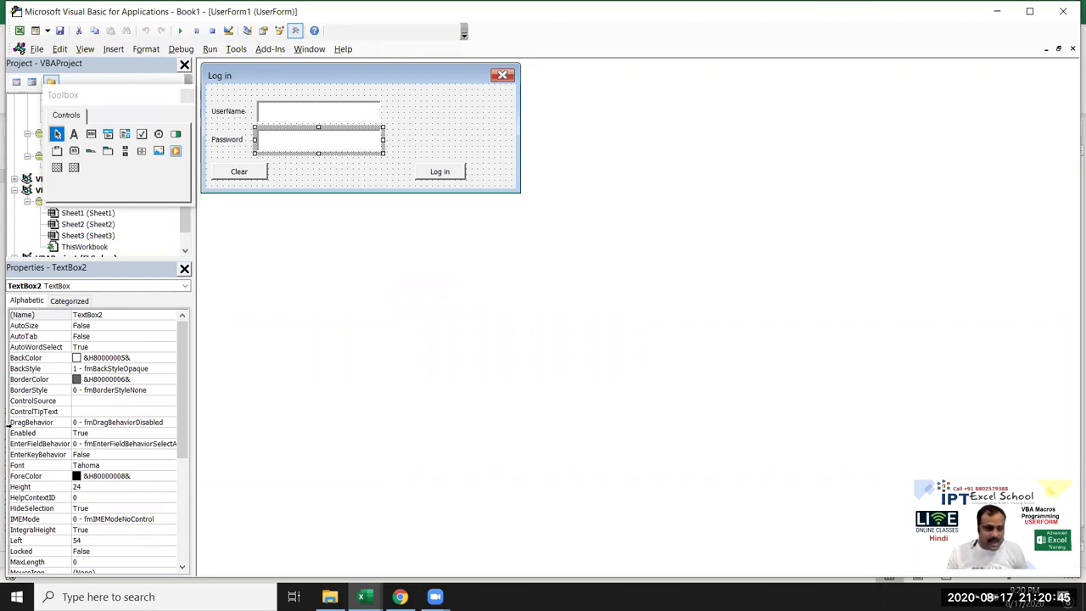
{"action": "scroll", "coordinate": [52, 482], "scroll_direction": "down", "scroll_amount": 2}
{"action": "scroll", "coordinate": [53, 482], "scroll_direction": "down", "scroll_amount": 2}
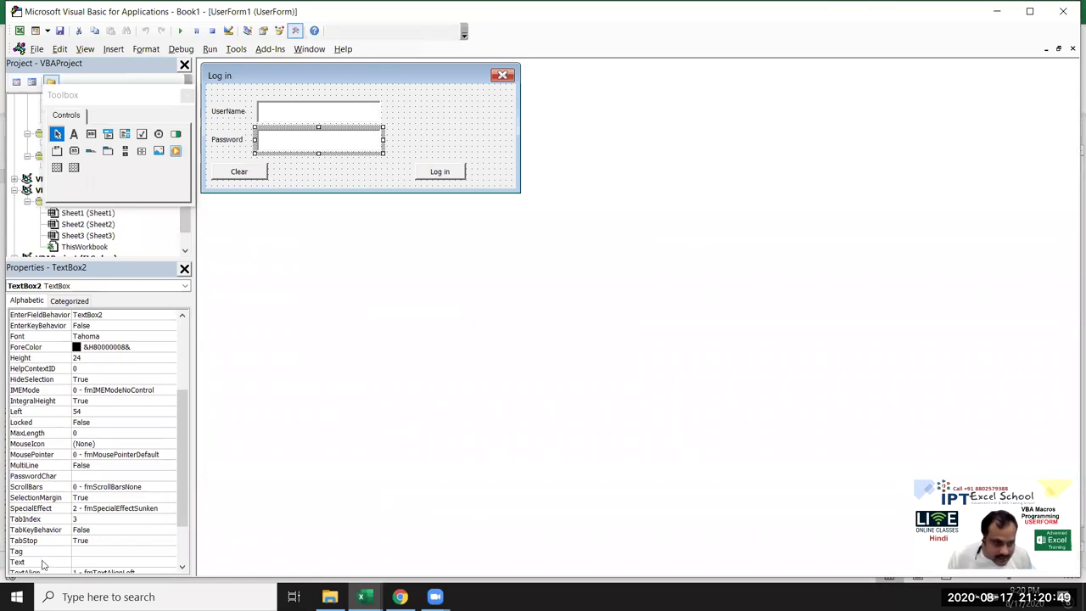
{"action": "scroll", "coordinate": [42, 564], "scroll_direction": "down", "scroll_amount": 1}
{"action": "scroll", "coordinate": [43, 560], "scroll_direction": "down", "scroll_amount": 1}
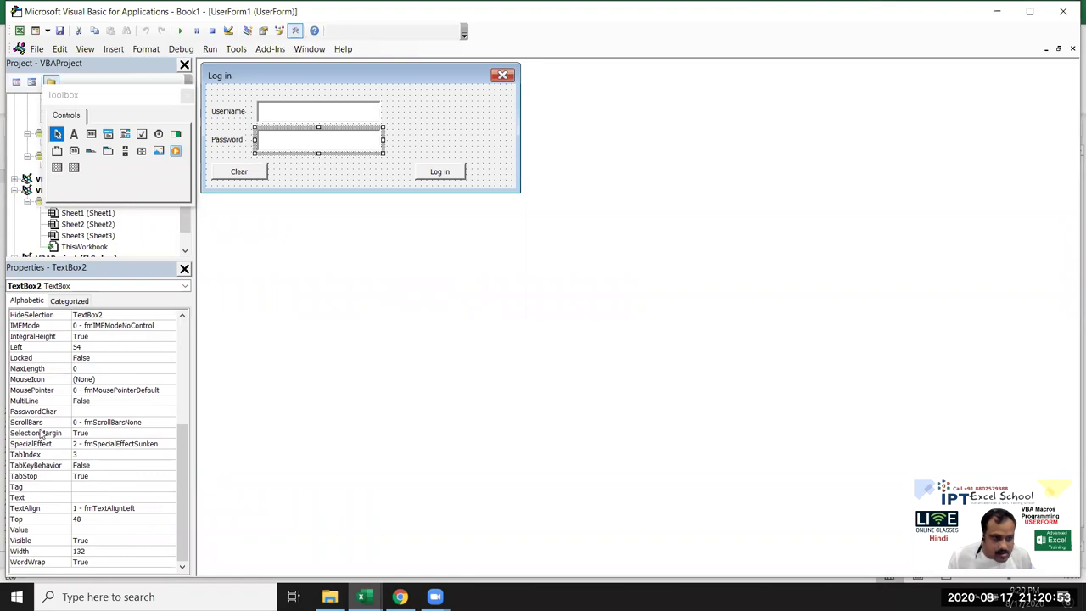
{"action": "scroll", "coordinate": [40, 434], "scroll_direction": "up", "scroll_amount": 1}
{"action": "scroll", "coordinate": [40, 435], "scroll_direction": "up", "scroll_amount": 1}
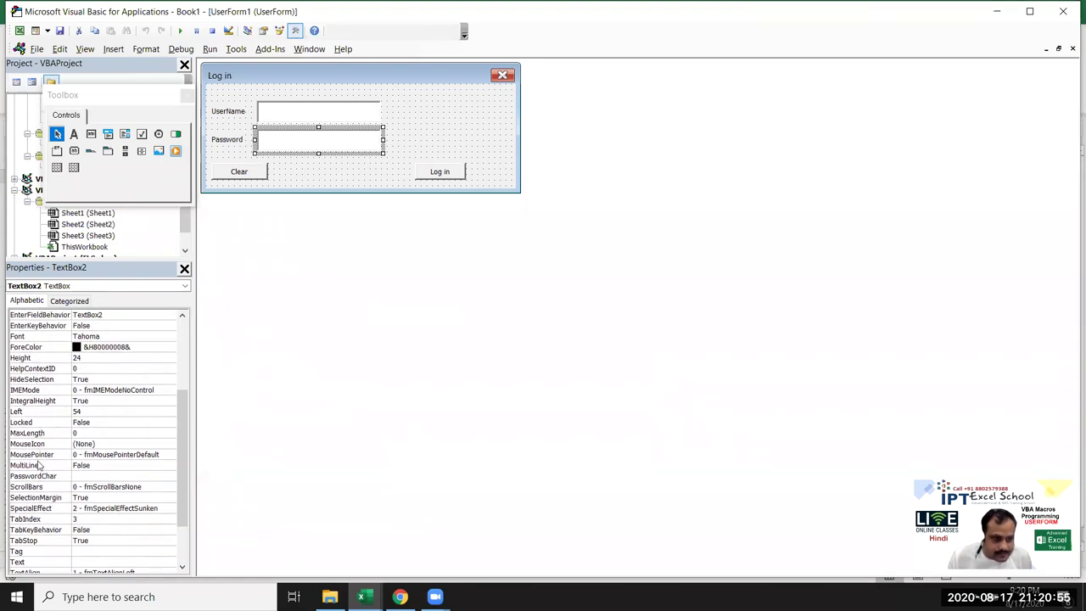
{"action": "left_click", "coordinate": [85, 477]}
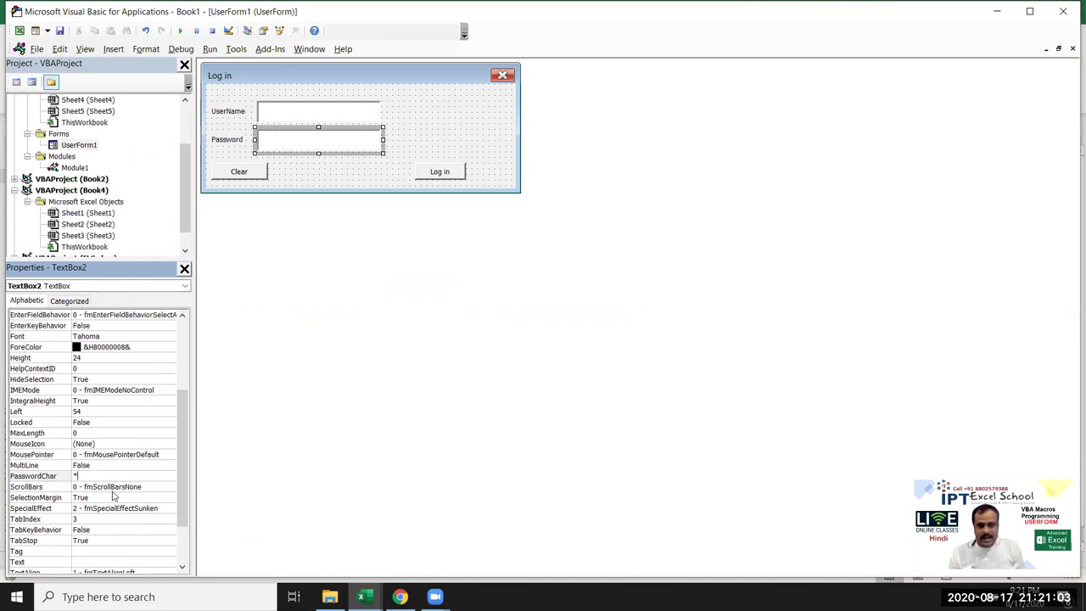
{"action": "key", "text": "Return"}
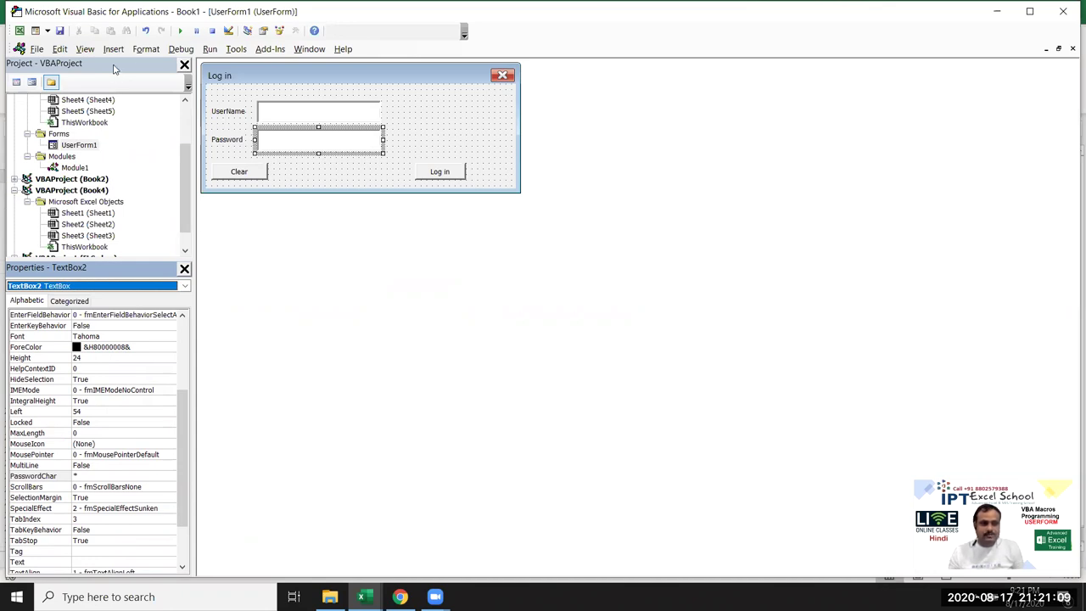
{"action": "left_click", "coordinate": [266, 75]}
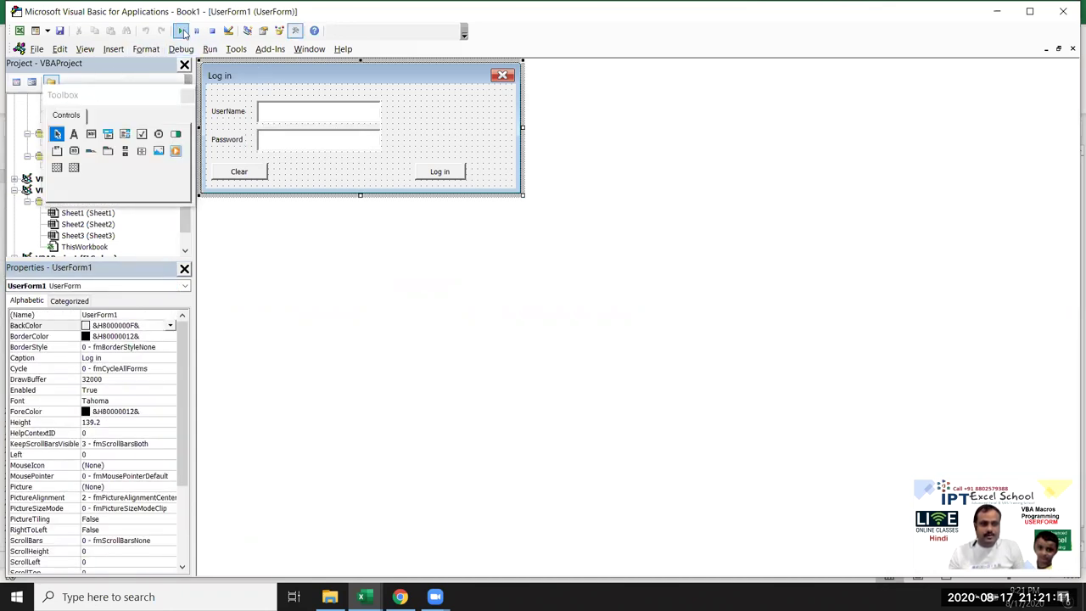
Run the form, enter 1234 in the Password box to verify asterisk masking, then return to the editor.
{"action": "left_click", "coordinate": [182, 32]}
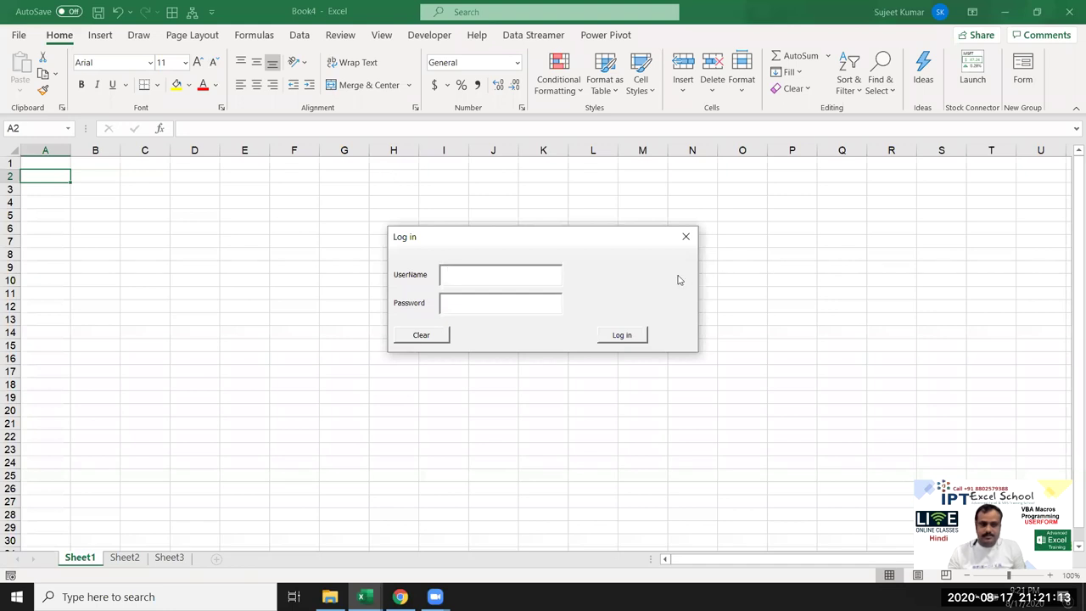
{"action": "left_click", "coordinate": [535, 301]}
{"action": "type", "text": "1234"}
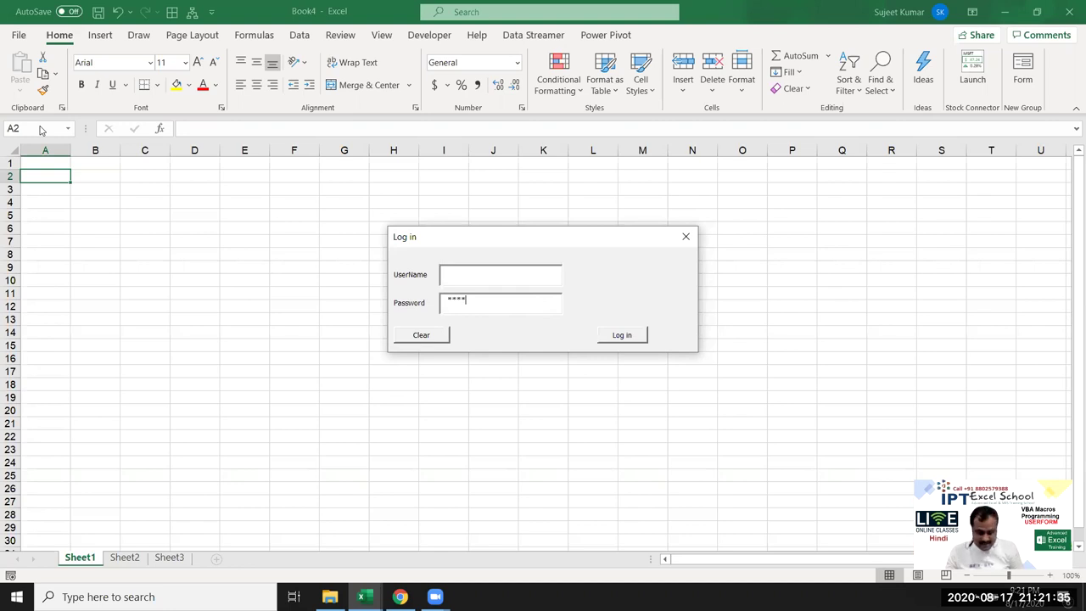
{"action": "key", "text": "alt+F11"}
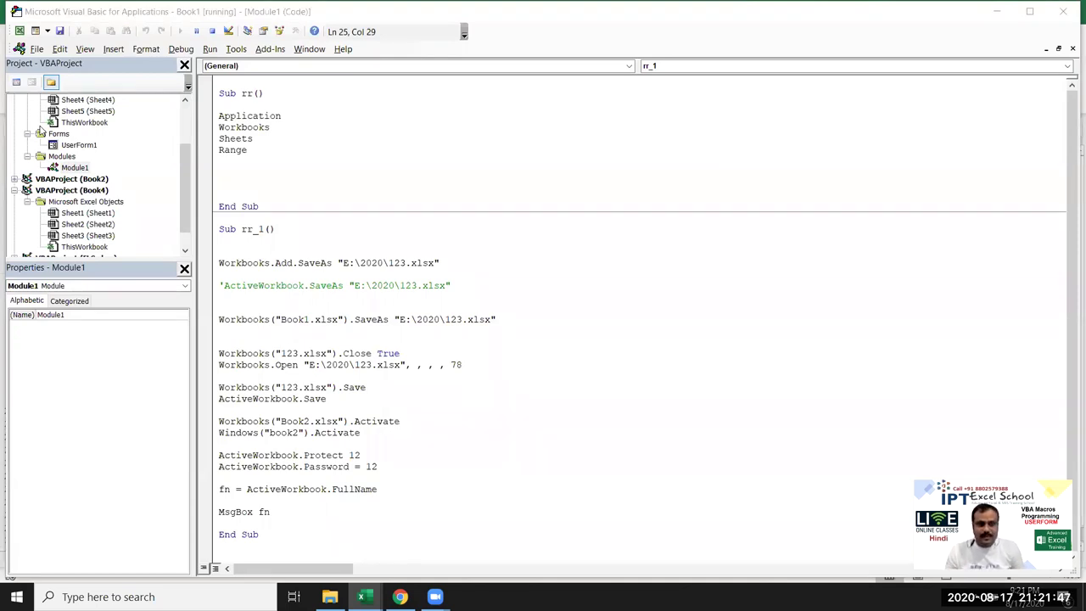
Reopen UserForm1, run it, and confirm an eight-character password displays as asterisks before closing it.
{"action": "left_click", "coordinate": [265, 398]}
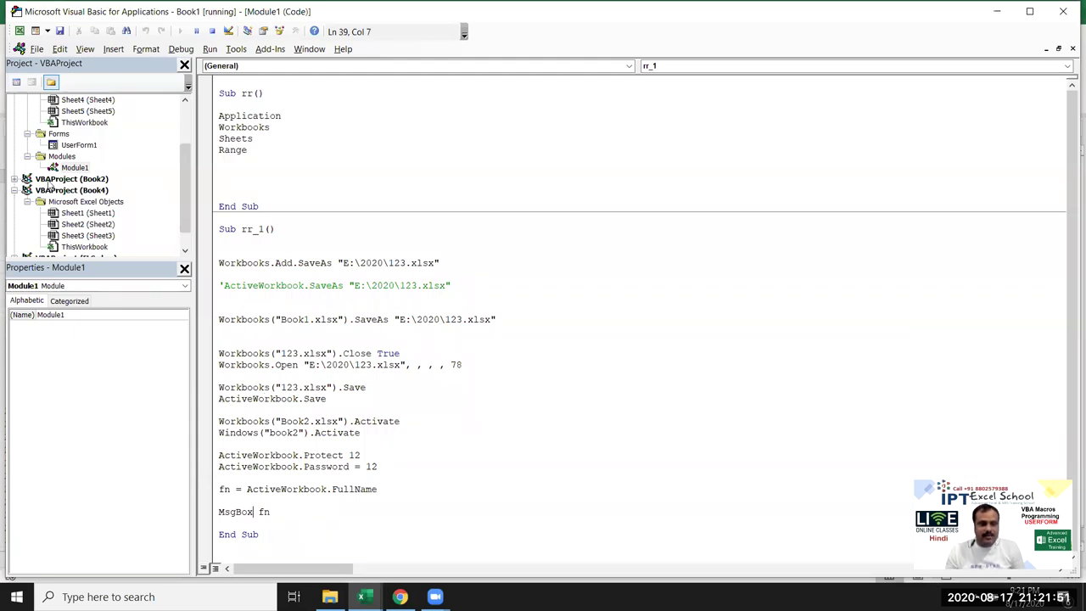
{"action": "double_click", "coordinate": [76, 146]}
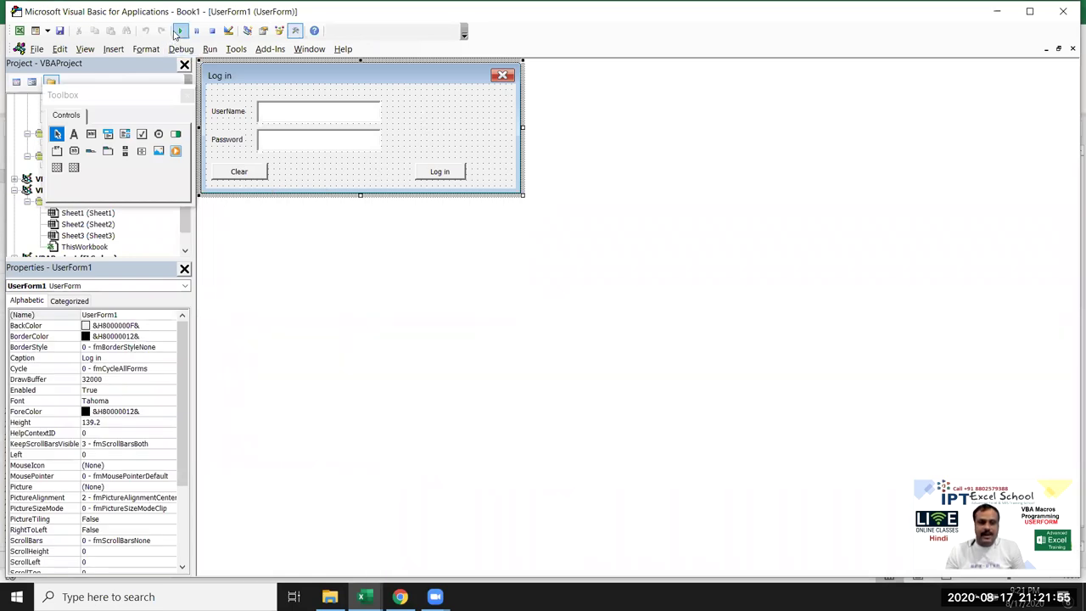
{"action": "left_click", "coordinate": [178, 30]}
{"action": "left_click", "coordinate": [454, 304]}
{"action": "type", "text": "******"}
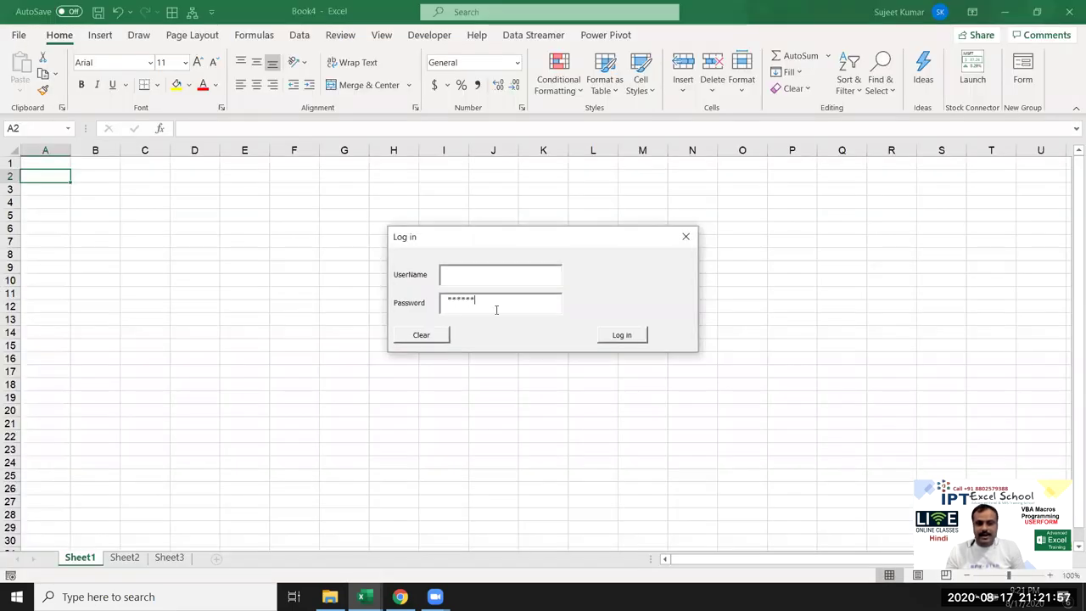
{"action": "type", "text": "**"}
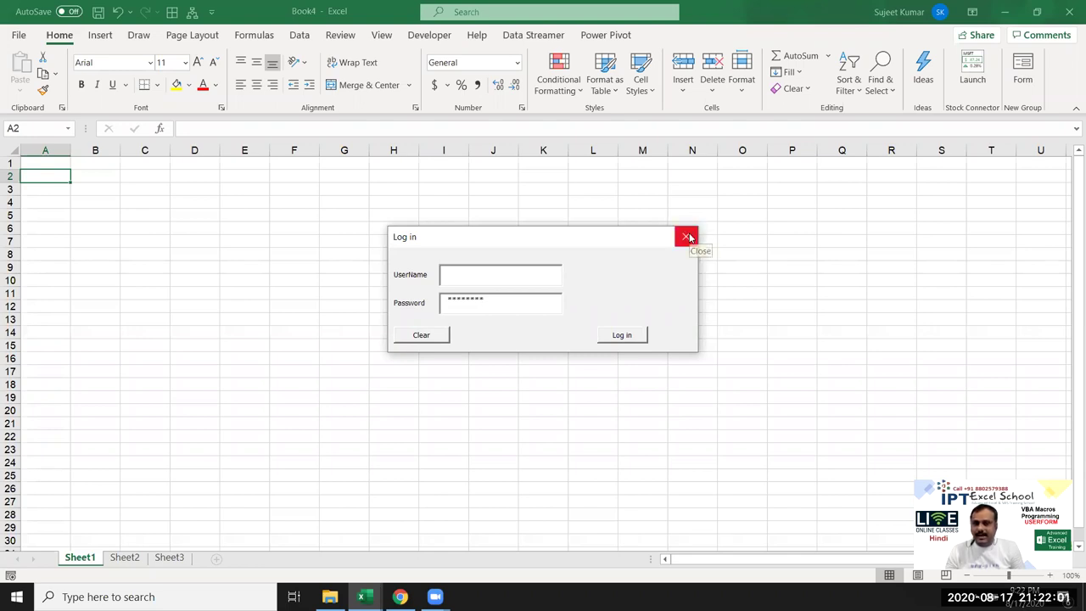
{"action": "left_click", "coordinate": [689, 237]}
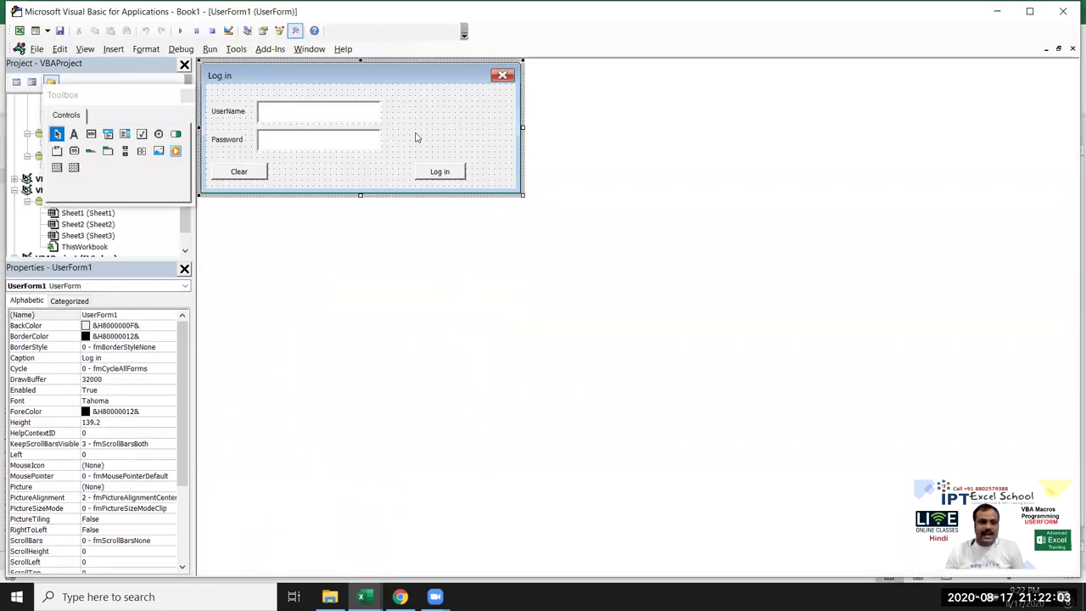
Insert a new blank UserForm2 and enlarge it to double its height.
{"action": "left_click", "coordinate": [113, 53]}
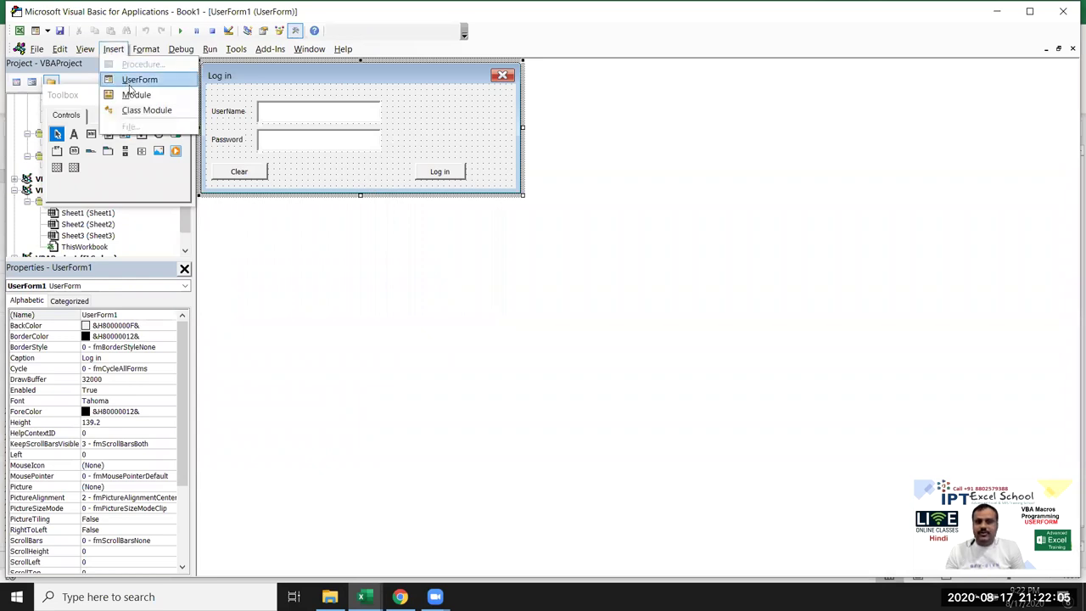
{"action": "left_click", "coordinate": [136, 80]}
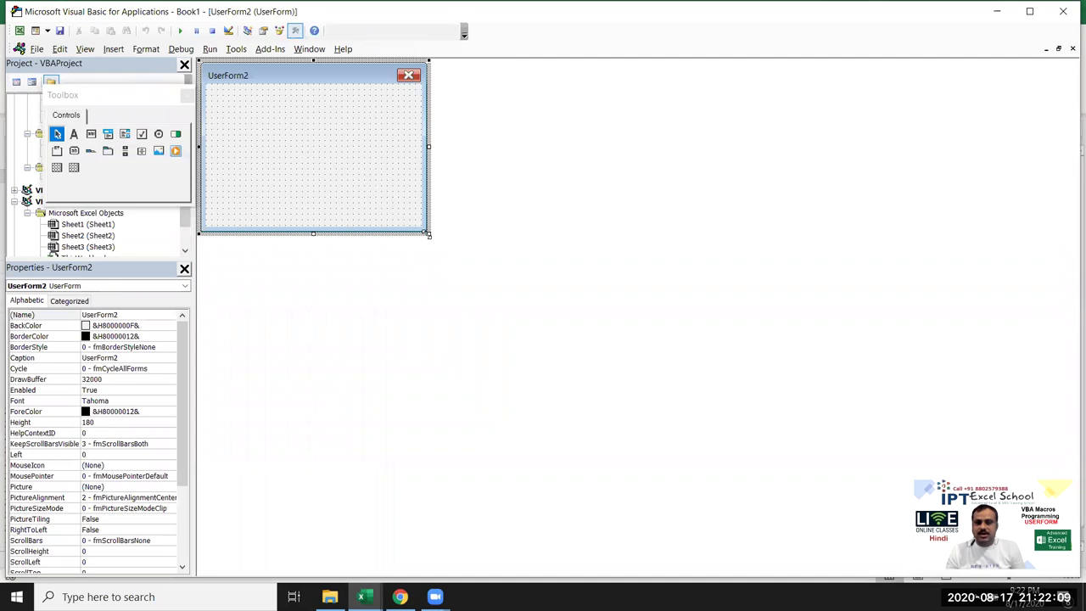
{"action": "left_click_drag", "start_coordinate": [428, 233], "coordinate": [685, 402]}
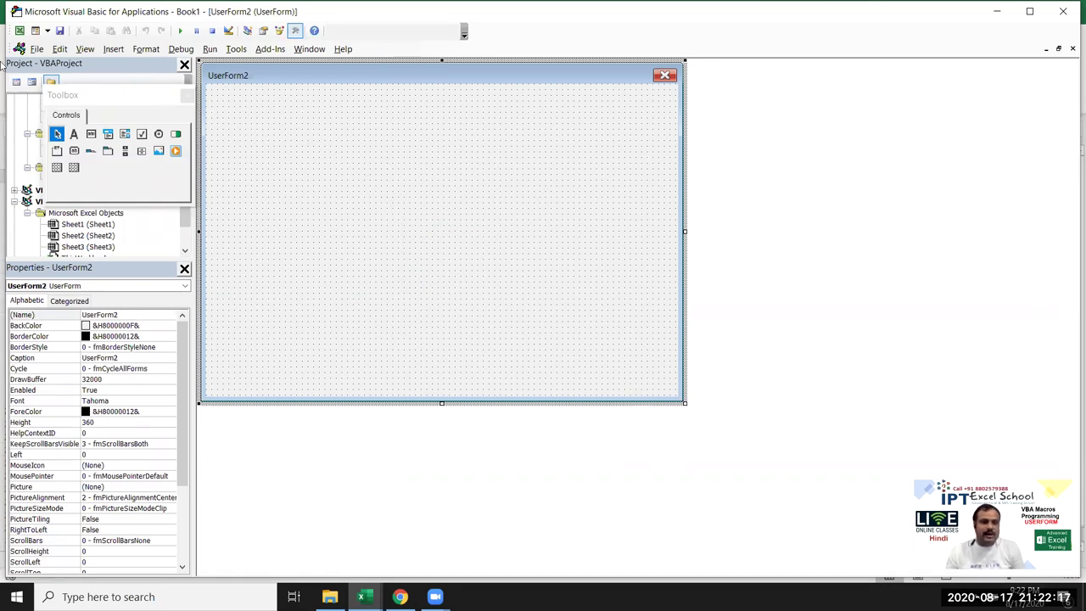
Move the Toolbox aside and reopen UserForm1 in the designer.
{"action": "left_click", "coordinate": [82, 107]}
{"action": "left_click_drag", "start_coordinate": [83, 106], "coordinate": [120, 194]}
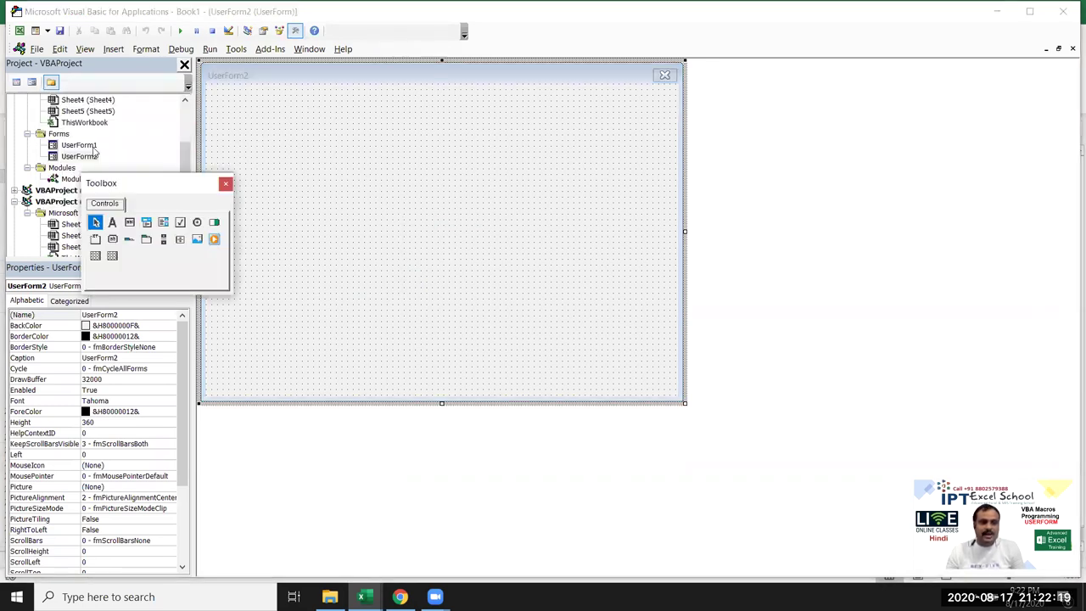
{"action": "double_click", "coordinate": [88, 144]}
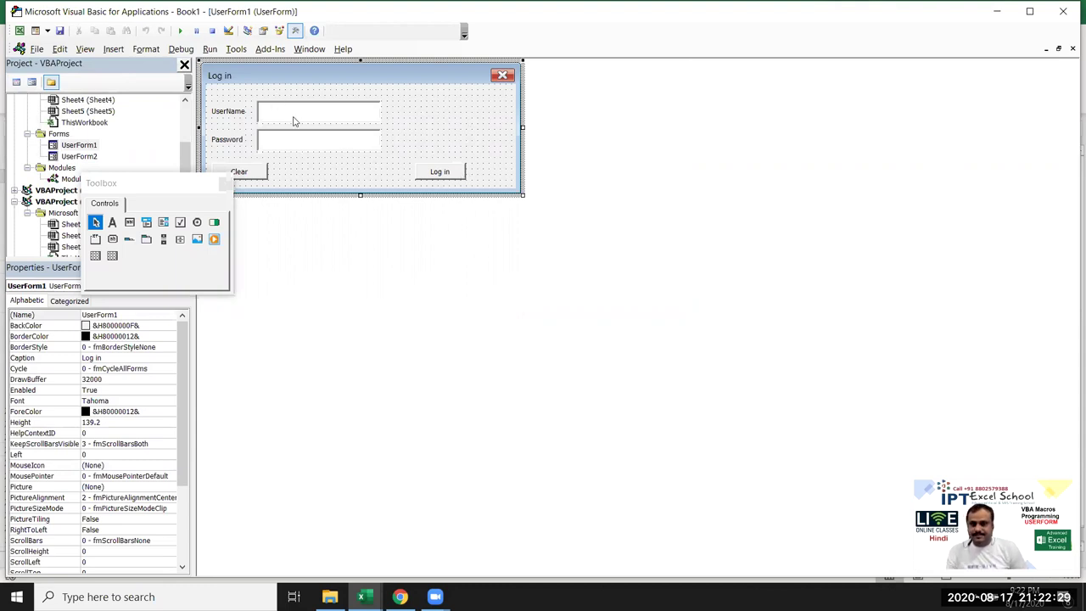
Open the Log in button's code and add a CommandButton1_MouseUp procedure.
{"action": "left_click", "coordinate": [437, 176]}
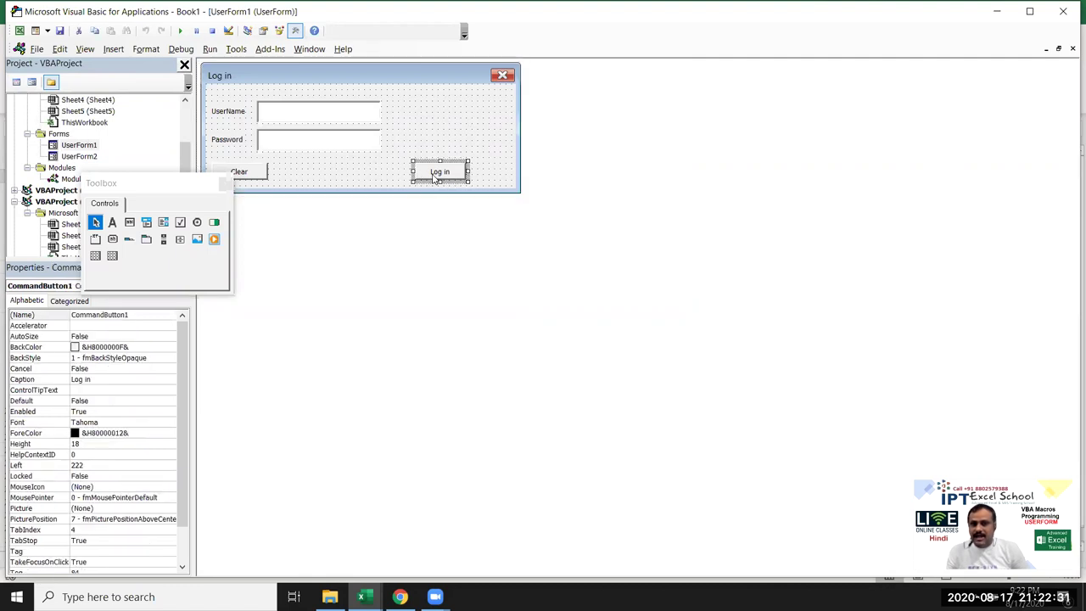
{"action": "double_click", "coordinate": [435, 176]}
{"action": "key", "text": "Return"}
{"action": "key", "text": "Return"}
{"action": "left_click", "coordinate": [694, 71]}
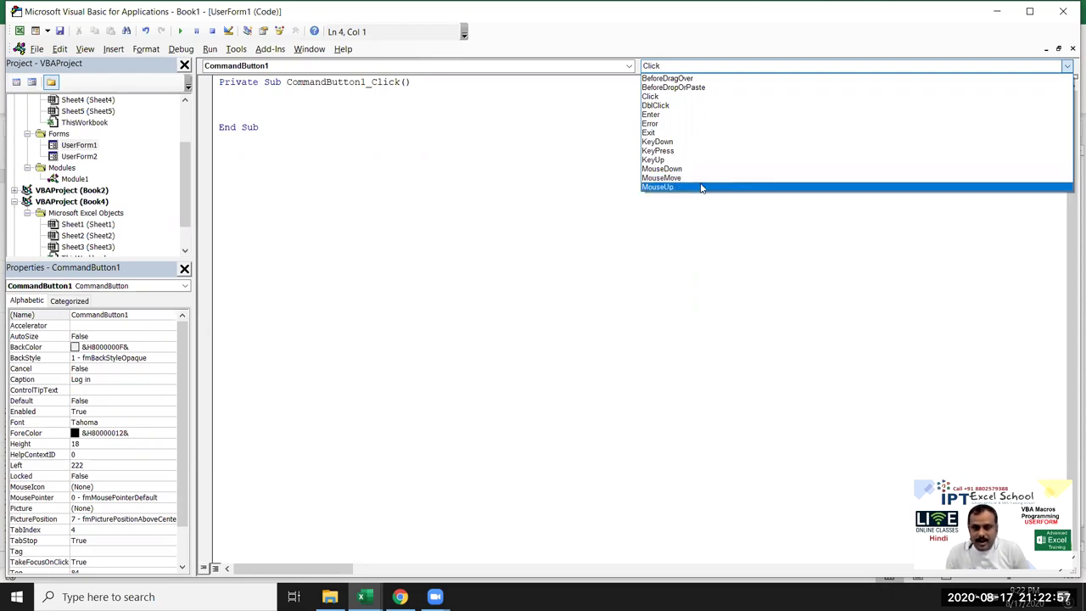
{"action": "left_click", "coordinate": [702, 186]}
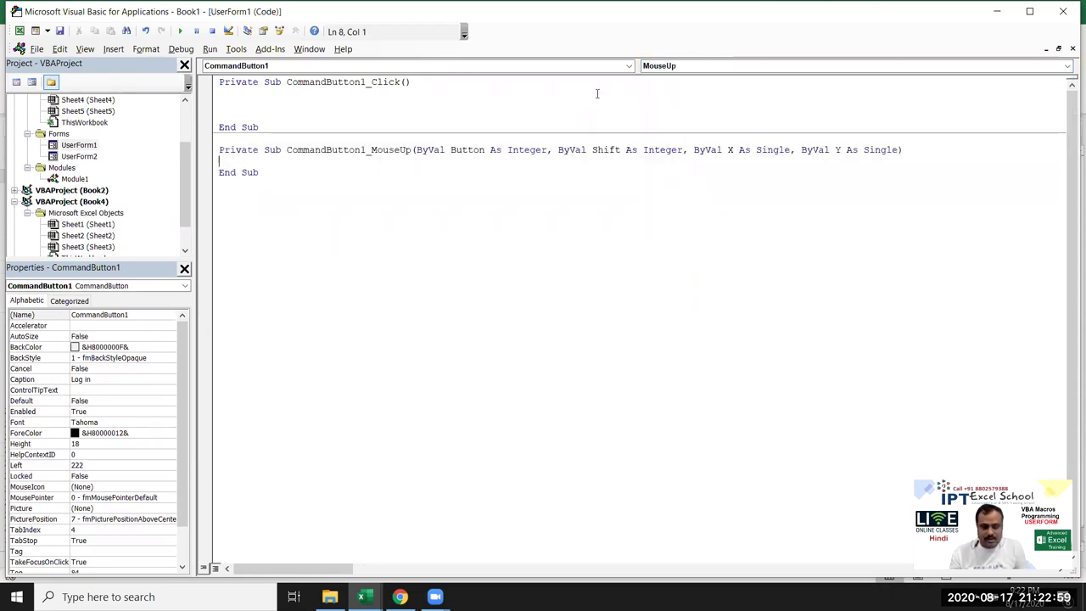
Write Me.CommandButton1.BackColor = vbRed inside the MouseUp procedure.
{"action": "type", "text": "me"}
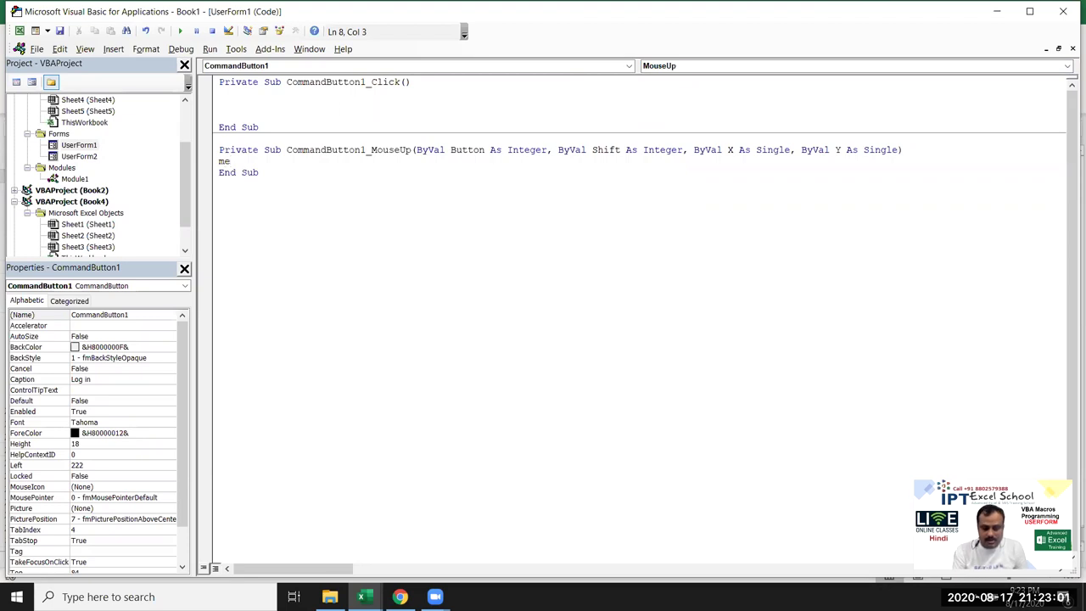
{"action": "type", "text": ".co"}
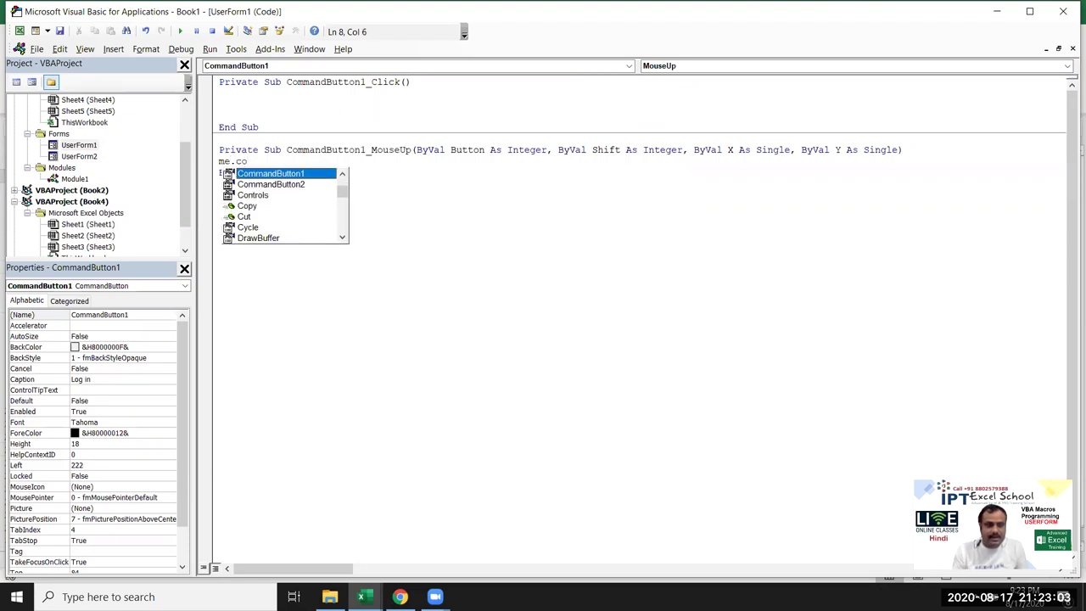
{"action": "key", "text": "Tab"}
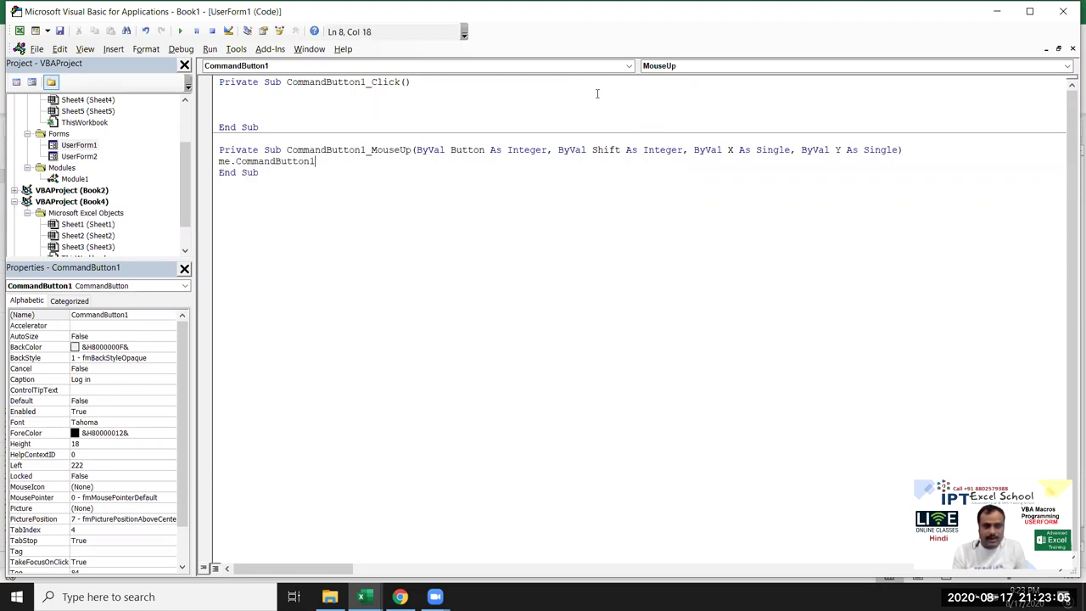
{"action": "type", "text": "."}
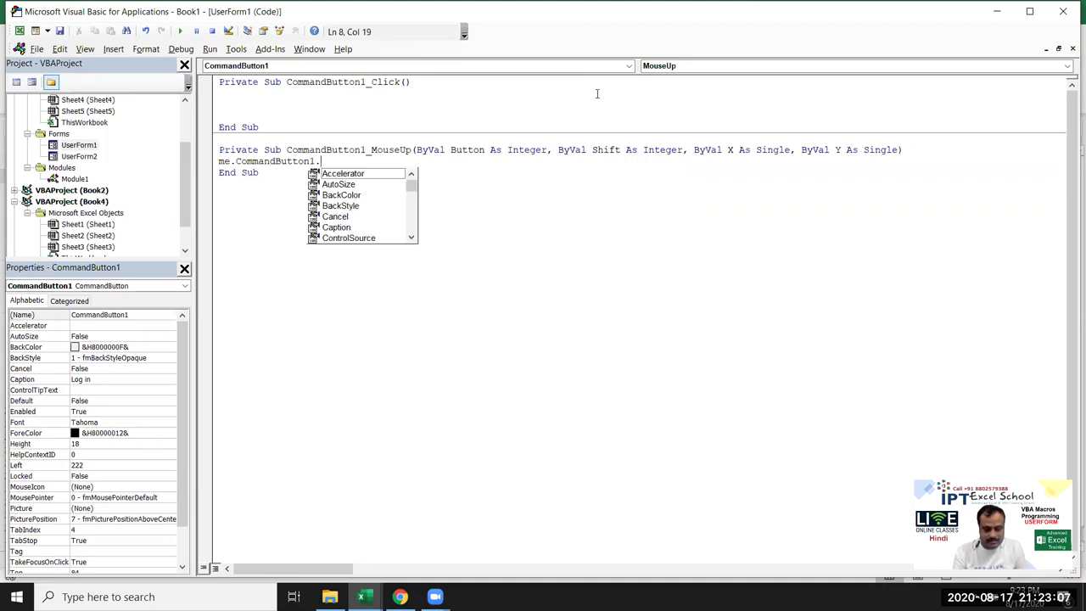
{"action": "type", "text": "b"}
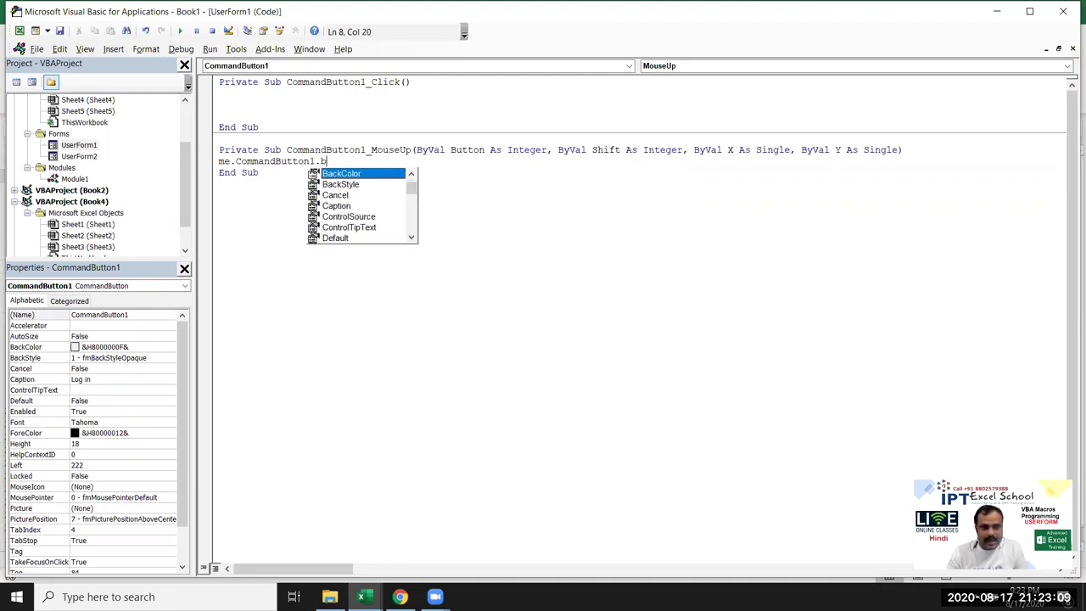
{"action": "key", "text": "Tab"}
{"action": "type", "text": "= vbRe"}
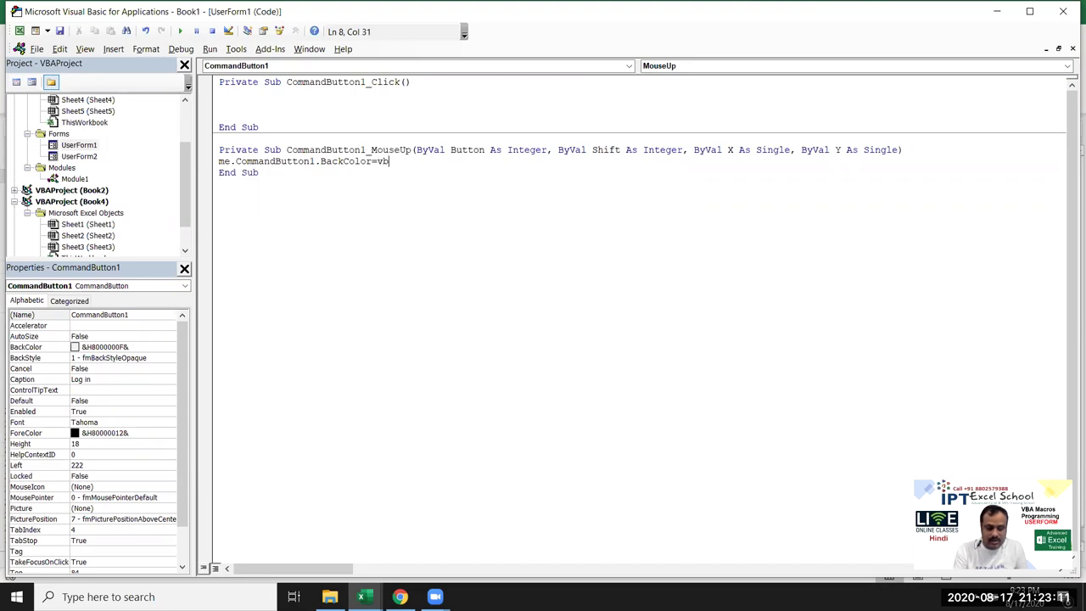
{"action": "type", "text": "d"}
{"action": "key", "text": "Down"}
{"action": "key", "text": "Down"}
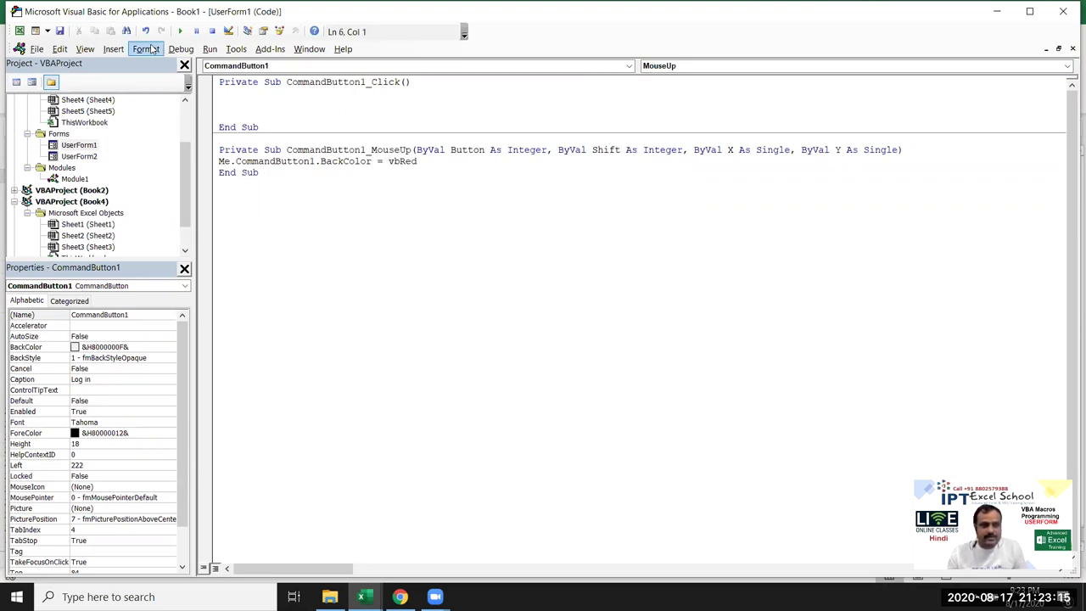
Run the Log in form, confirm the Log in button turns red when clicked, then close it.
{"action": "left_click", "coordinate": [180, 31]}
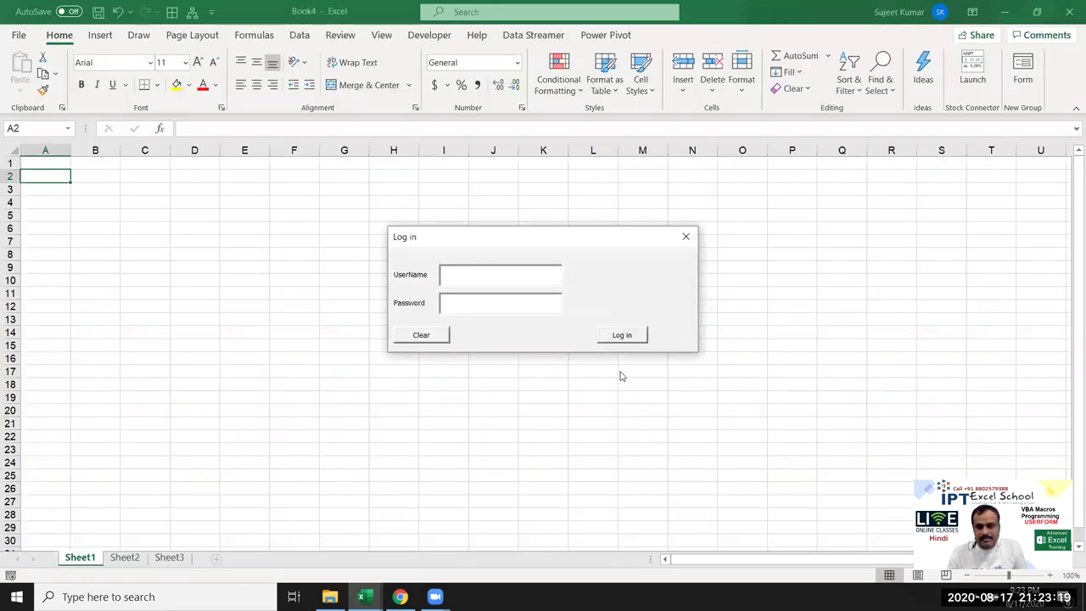
{"action": "left_click", "coordinate": [622, 335]}
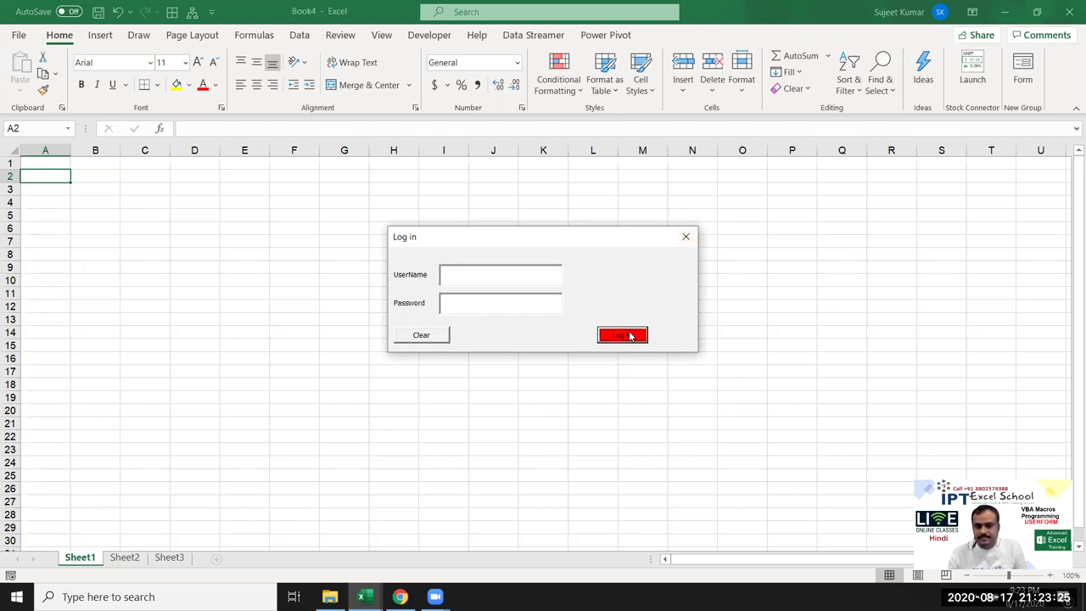
{"action": "left_click", "coordinate": [685, 236]}
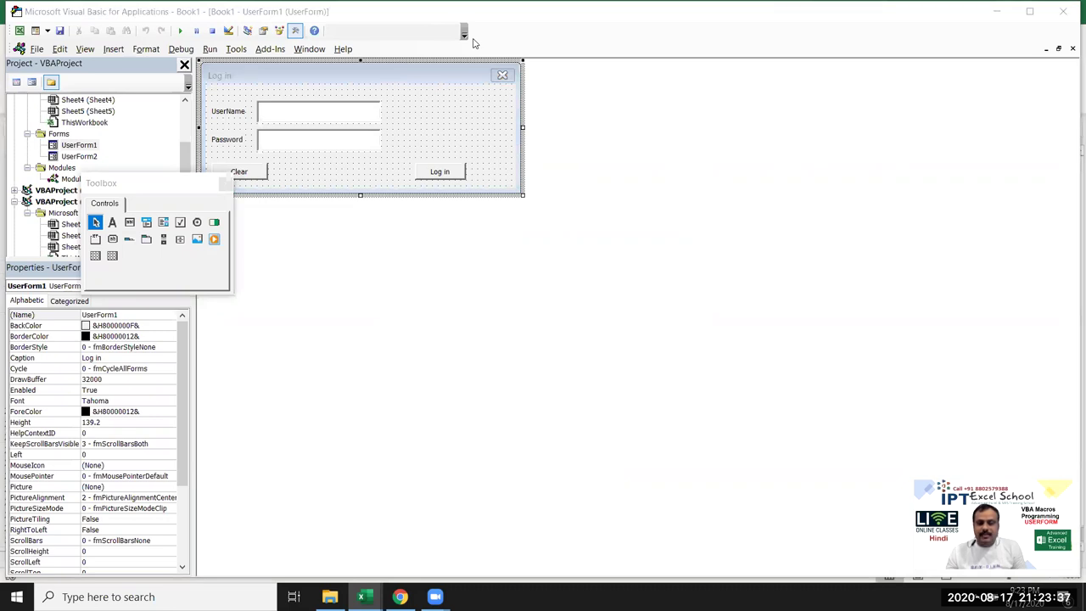
Switch to Chrome, open google.com in a new tab and search for userform.
{"action": "left_click", "coordinate": [399, 596]}
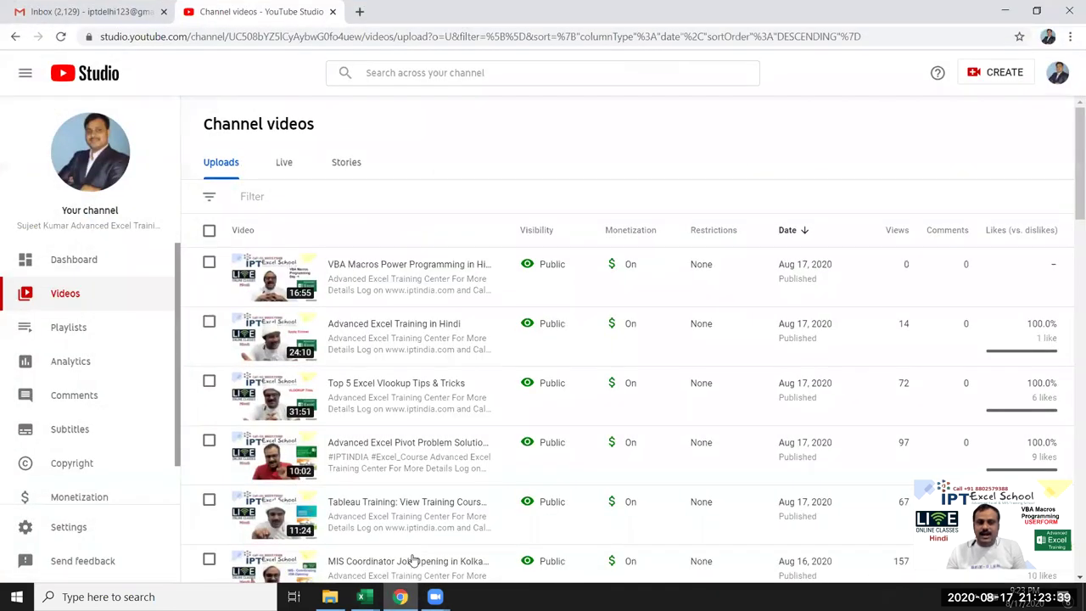
{"action": "left_click", "coordinate": [355, 23]}
{"action": "type", "text": "gg"}
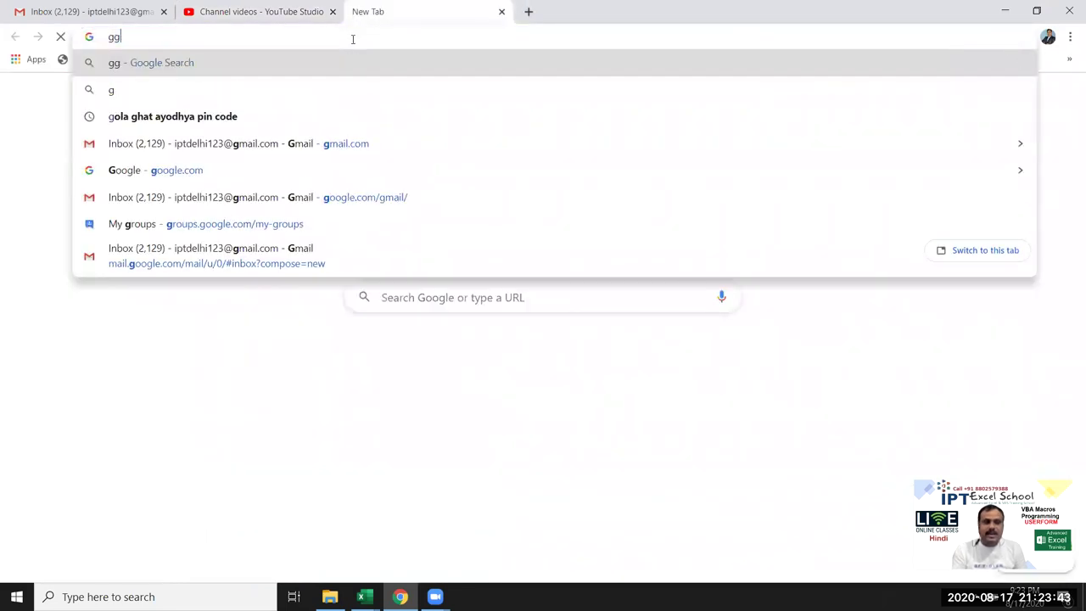
{"action": "key", "text": "BackSpace"}
{"action": "type", "text": "oogle.com"}
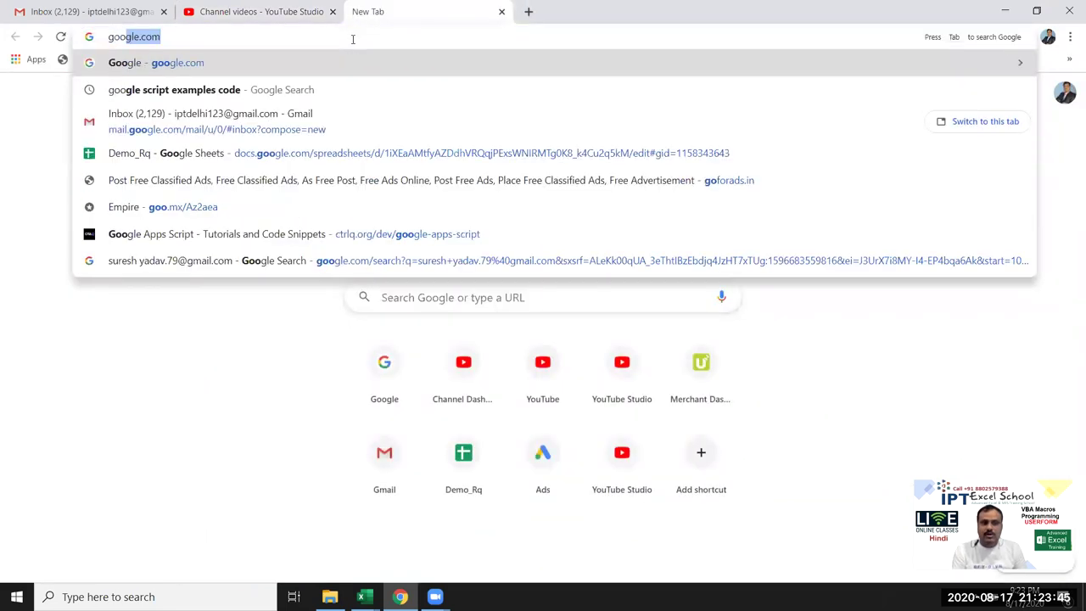
{"action": "key", "text": "Return"}
{"action": "type", "text": "user"}
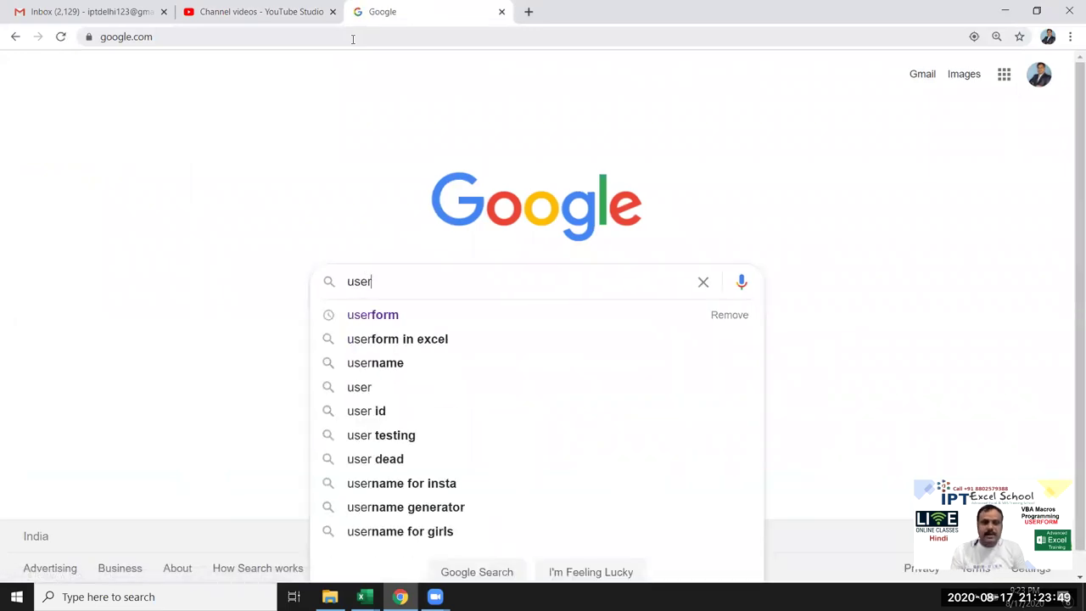
{"action": "type", "text": "form"}
{"action": "key", "text": "Return"}
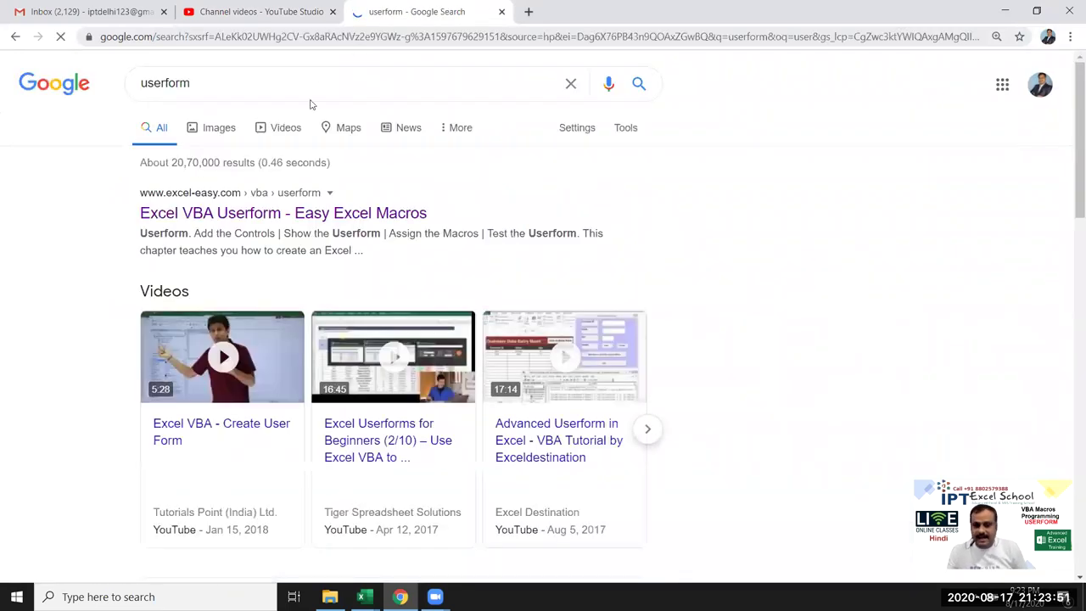
Show the Images results for userform and browse the sample UserForm designs.
{"action": "left_click", "coordinate": [206, 134]}
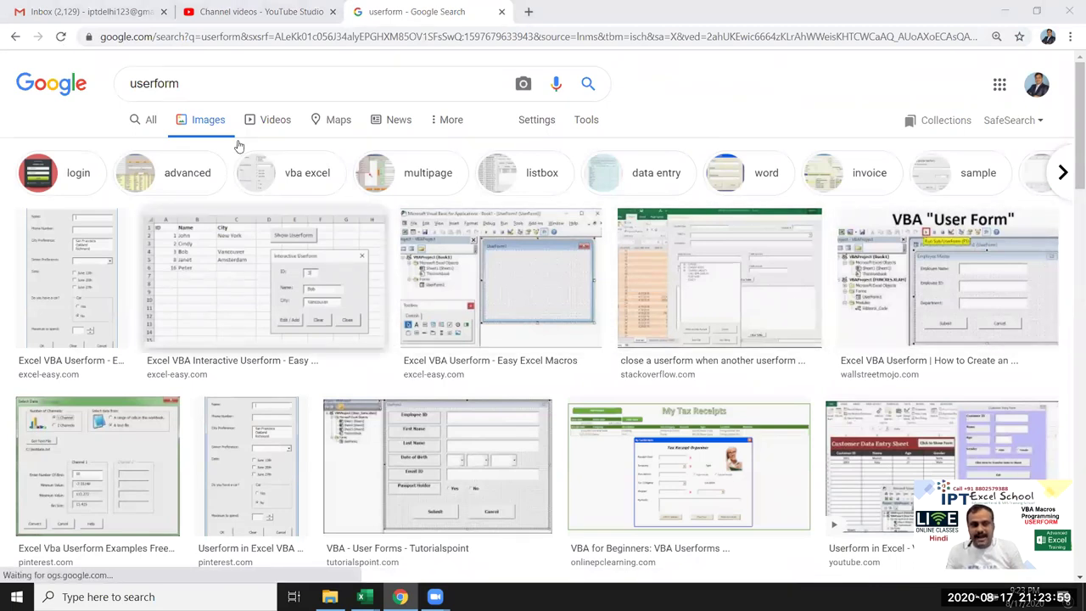
{"action": "scroll", "coordinate": [465, 415], "scroll_direction": "down", "scroll_amount": 2}
{"action": "scroll", "coordinate": [465, 415], "scroll_direction": "down", "scroll_amount": 2}
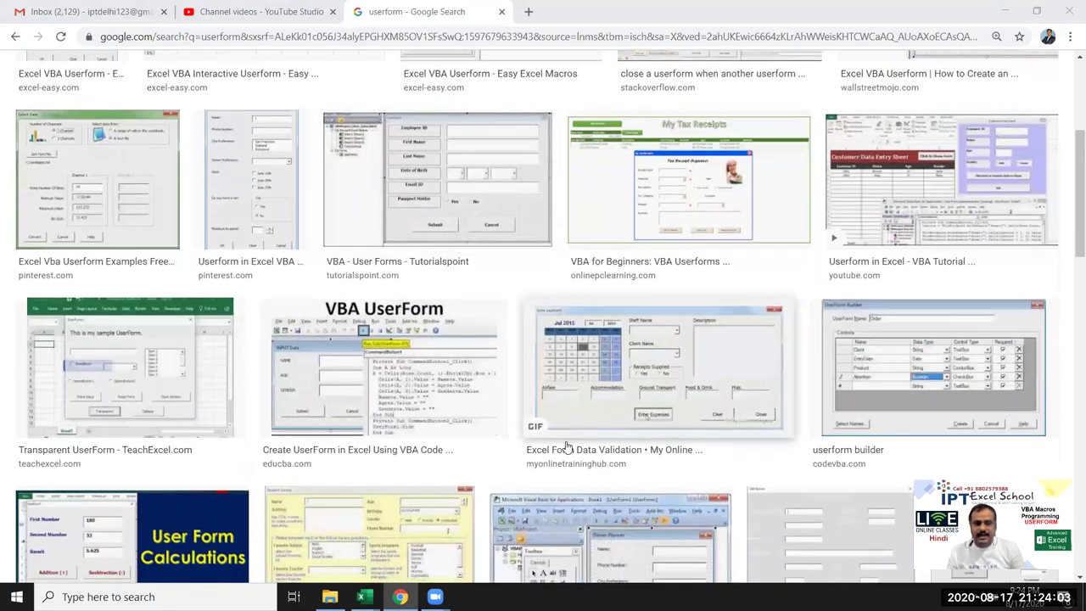
{"action": "scroll", "coordinate": [576, 439], "scroll_direction": "down", "scroll_amount": 2}
{"action": "scroll", "coordinate": [573, 432], "scroll_direction": "up", "scroll_amount": 2}
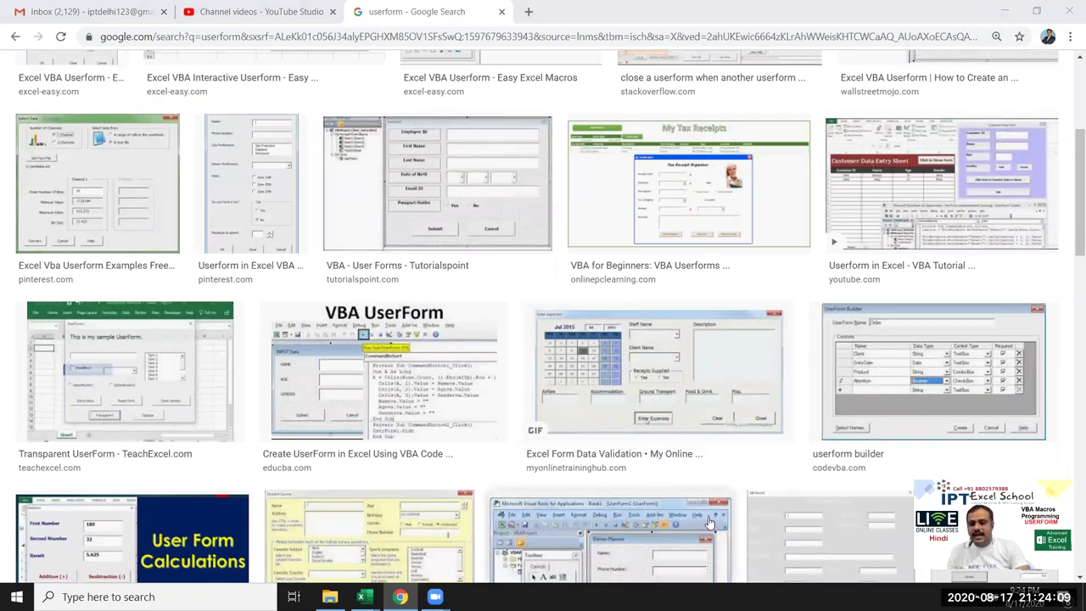
{"action": "scroll", "coordinate": [721, 516], "scroll_direction": "down", "scroll_amount": 2}
{"action": "scroll", "coordinate": [719, 519], "scroll_direction": "down", "scroll_amount": 2}
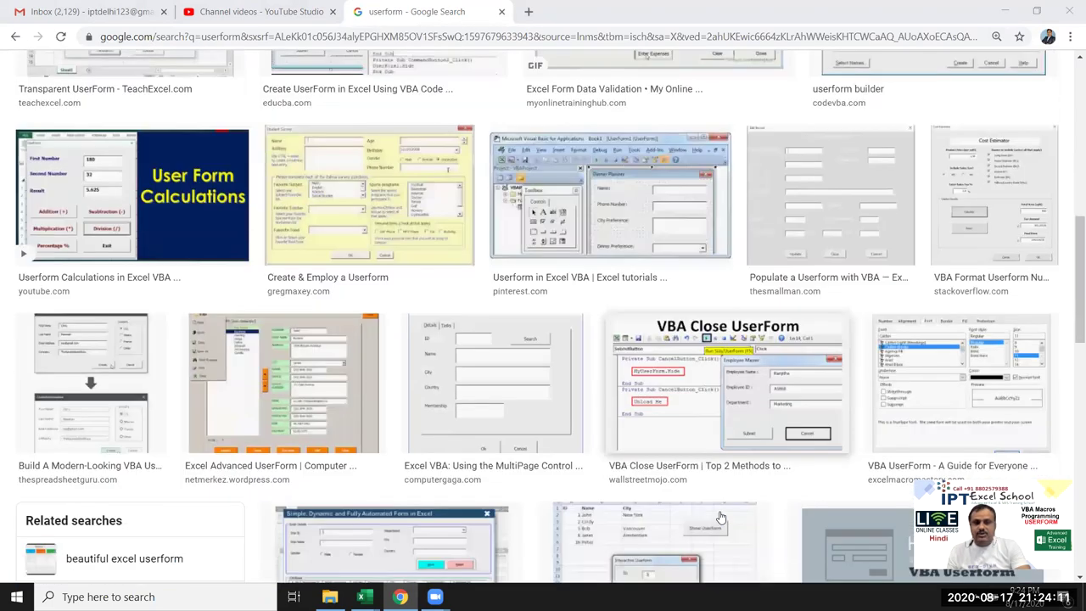
{"action": "scroll", "coordinate": [720, 517], "scroll_direction": "down", "scroll_amount": 1}
{"action": "scroll", "coordinate": [706, 490], "scroll_direction": "down", "scroll_amount": 2}
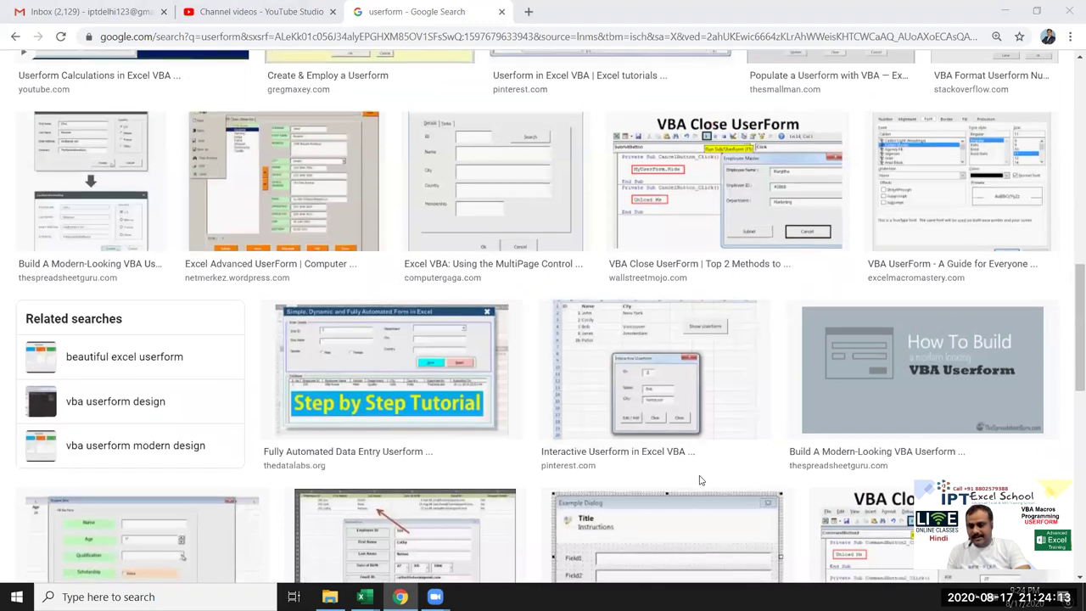